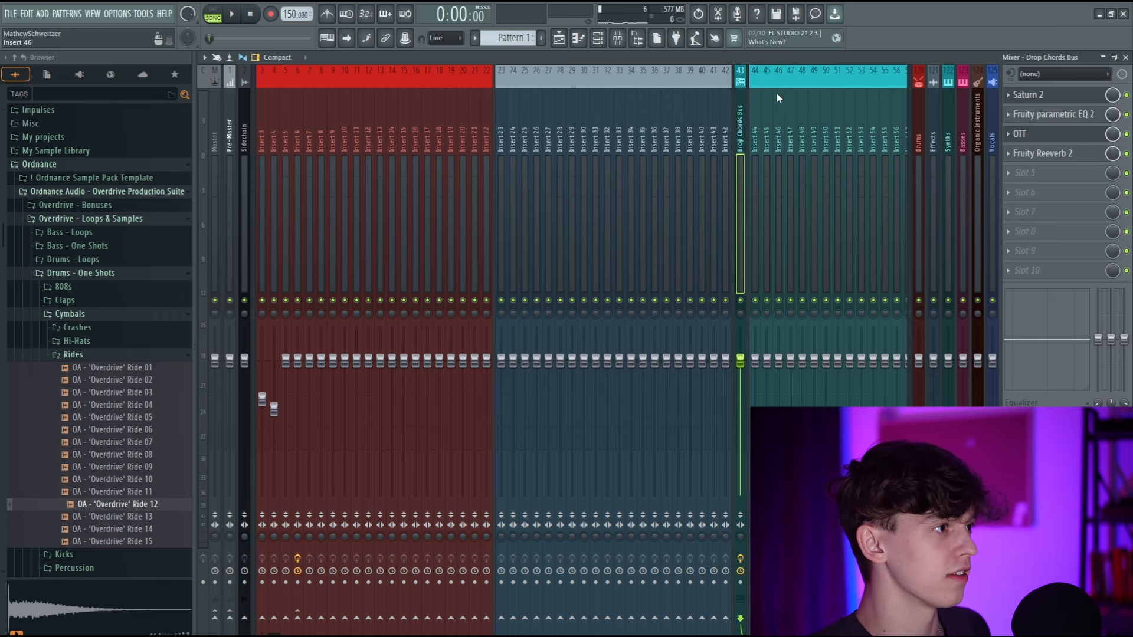
Review the Saturn 2, Fruity parametric EQ 2, OTT and Fruity Reeverb 2 settings on the Drop Chords Bus.
click(1041, 96)
click(1051, 115)
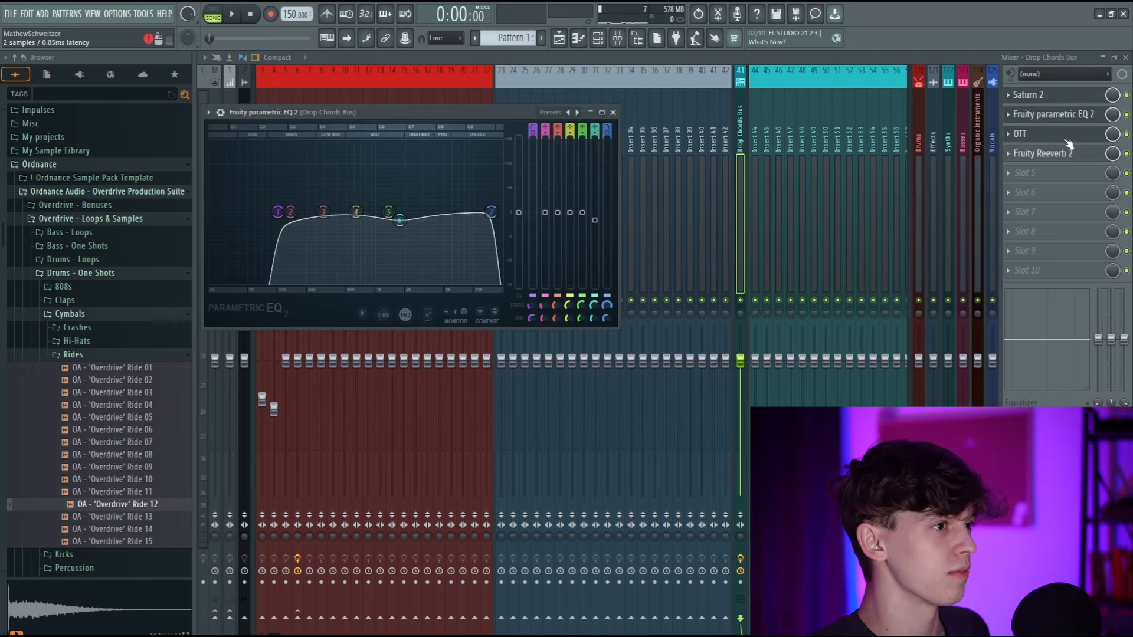
click(1066, 134)
click(1044, 154)
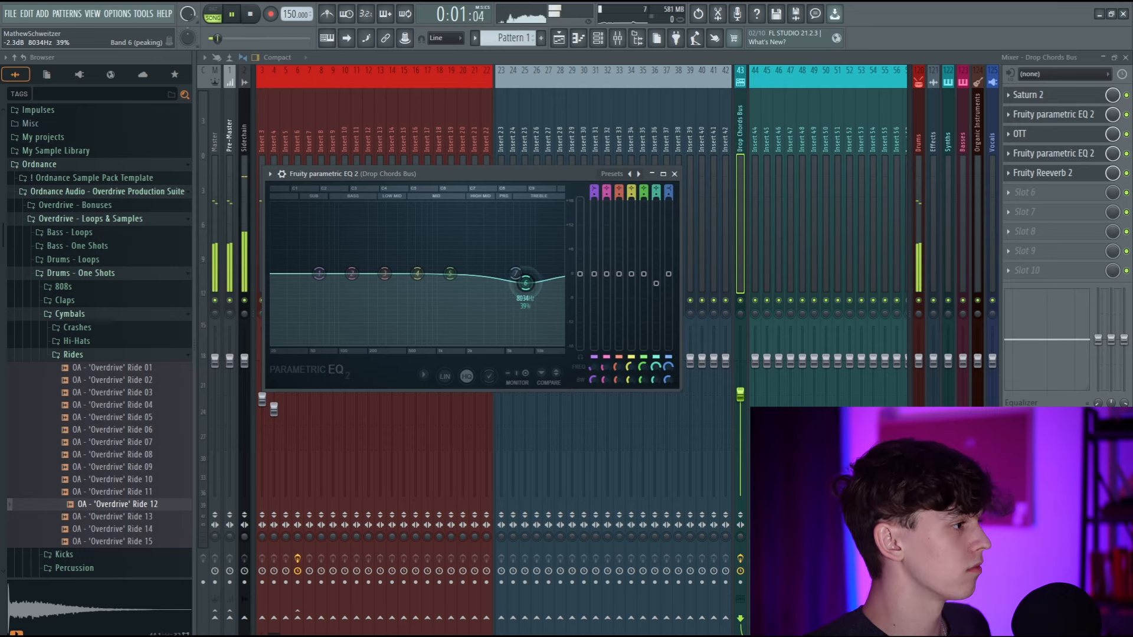
Set band 6 of the second Fruity parametric EQ 2 on the Drop Chords Bus to about -2.8 dB.
drag(525, 283, 525, 284)
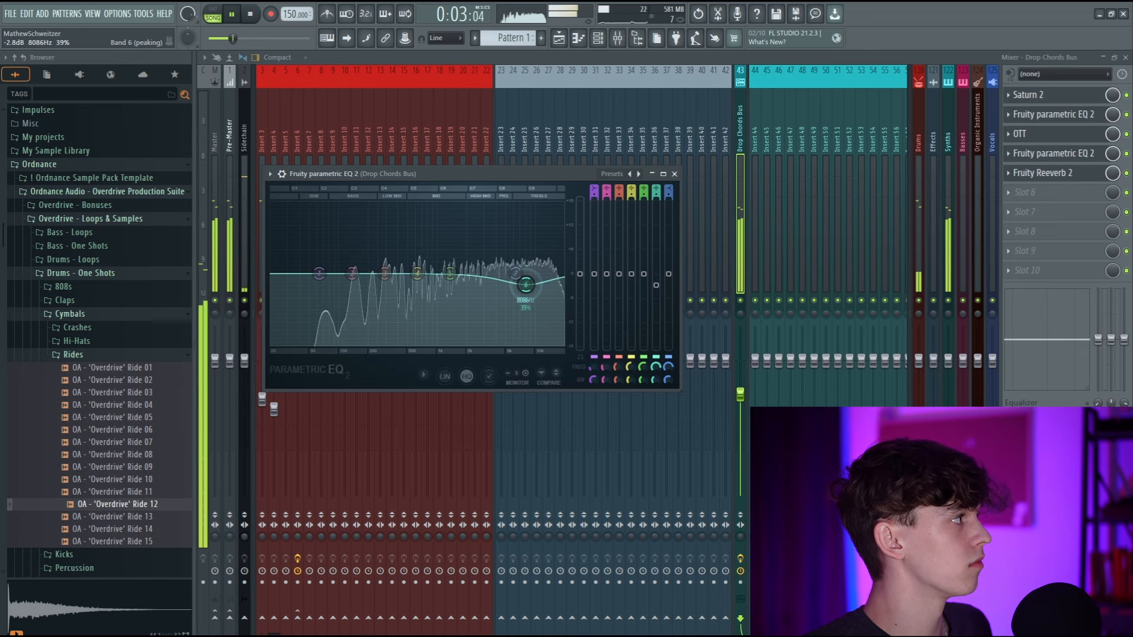
key(space)
click(1084, 155)
Create an automation clip for the wet level of Fruity Reeverb 2 on the Drop Chords Bus.
click(1051, 174)
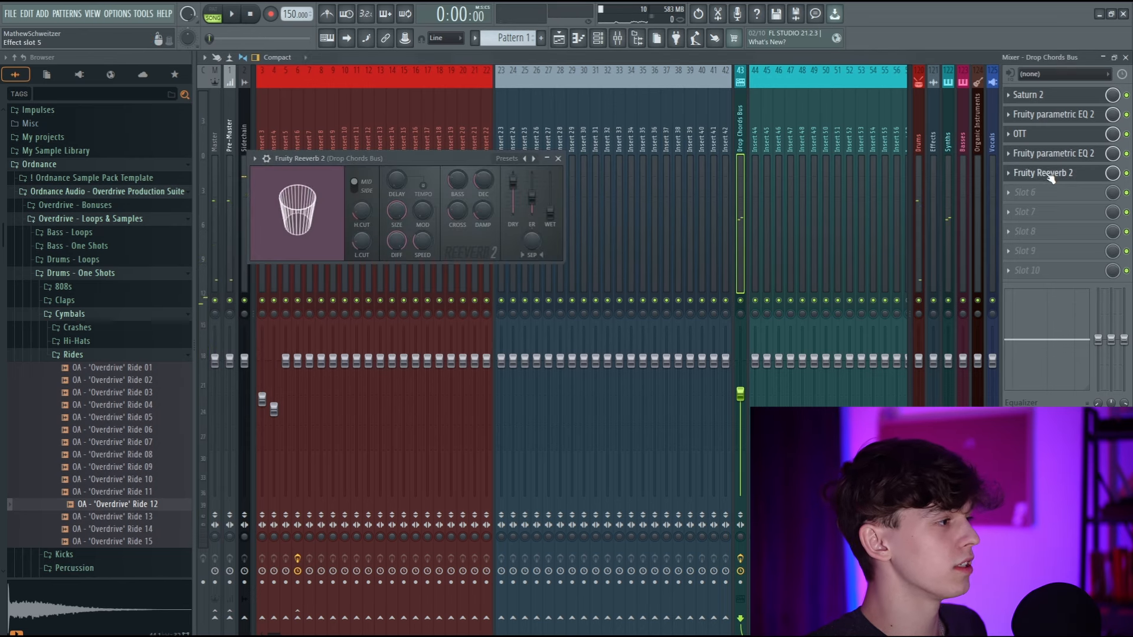
right_click(551, 215)
click(584, 298)
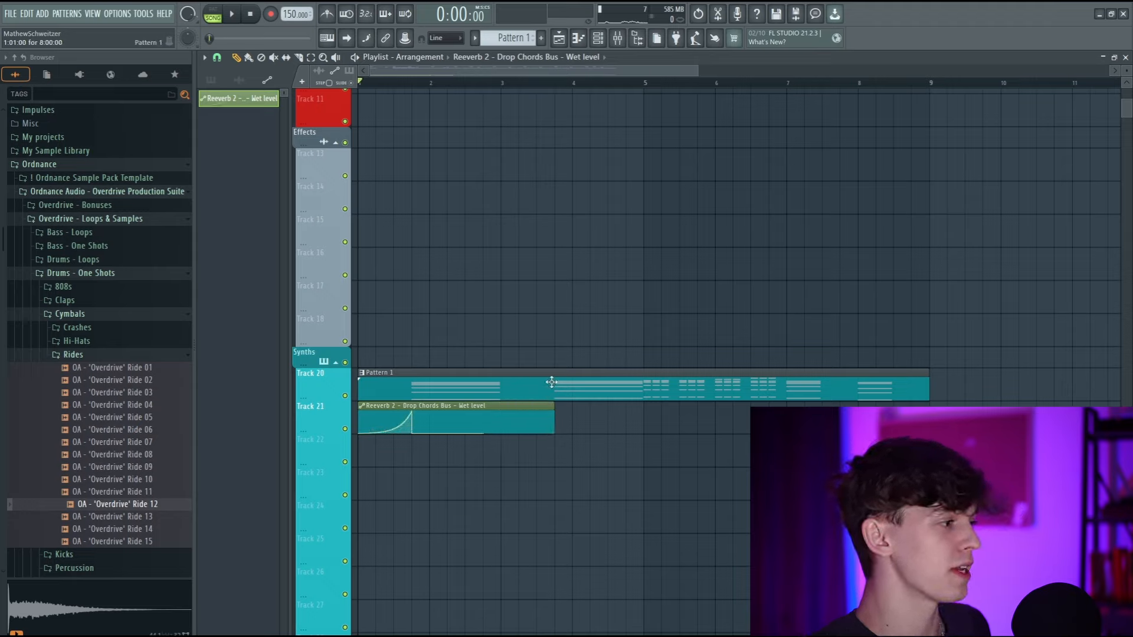
Play the arrangement while adding a rising curve before the second chord in the Reeverb 2 wet-level automation.
key(space)
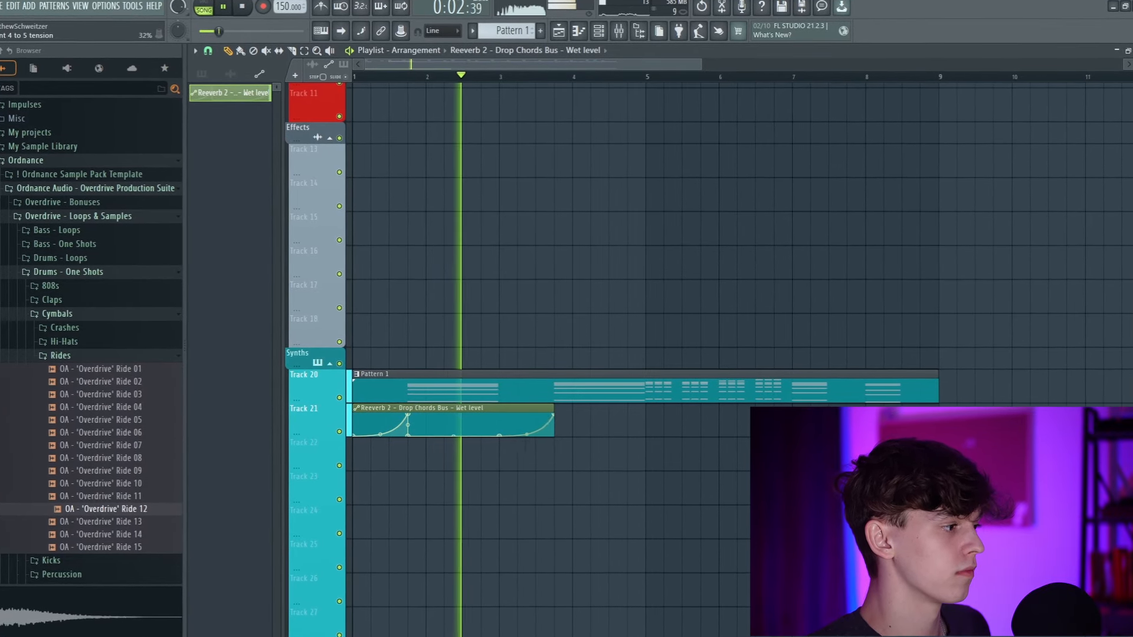
scroll(634, 453, down, 2)
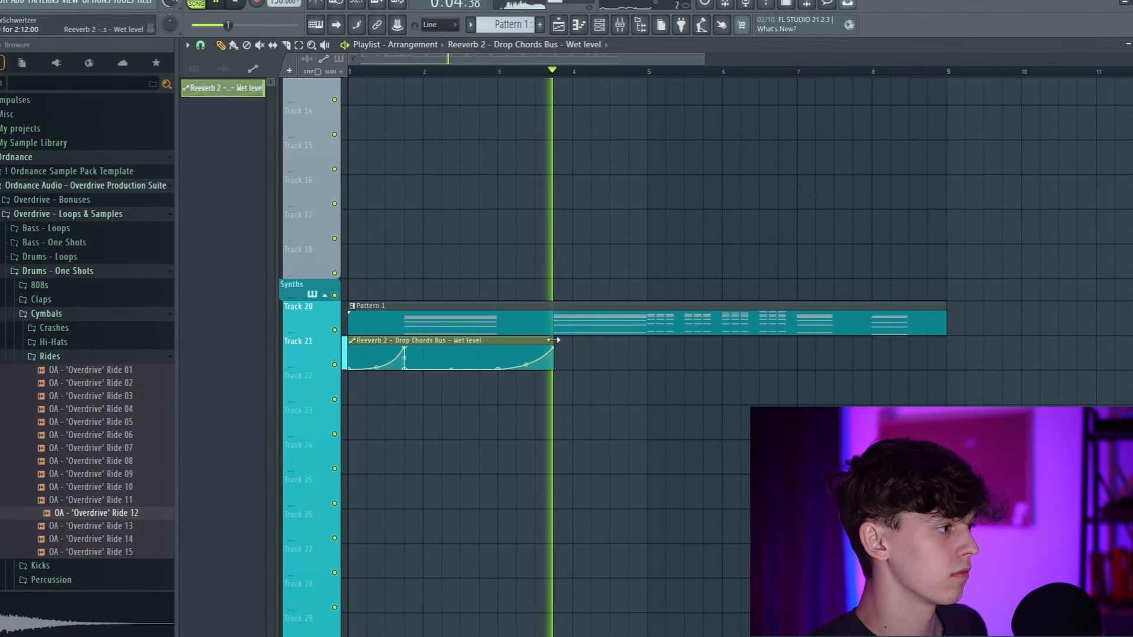
key(space)
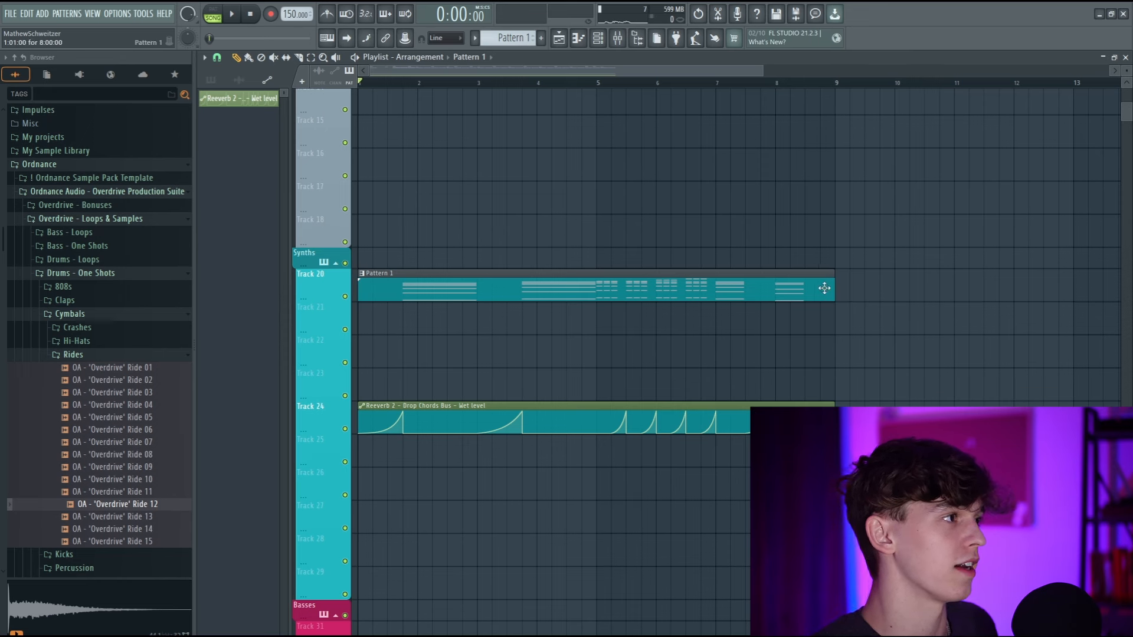
Raise the channel volume of the Serum #3 chord layer.
double_click(824, 288)
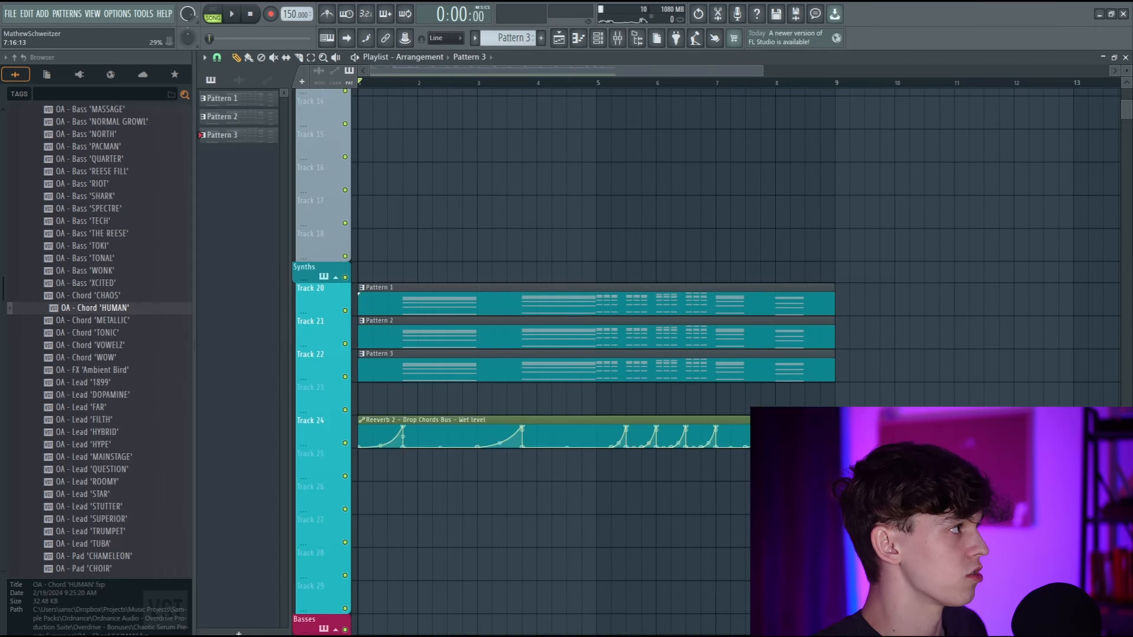
click(598, 39)
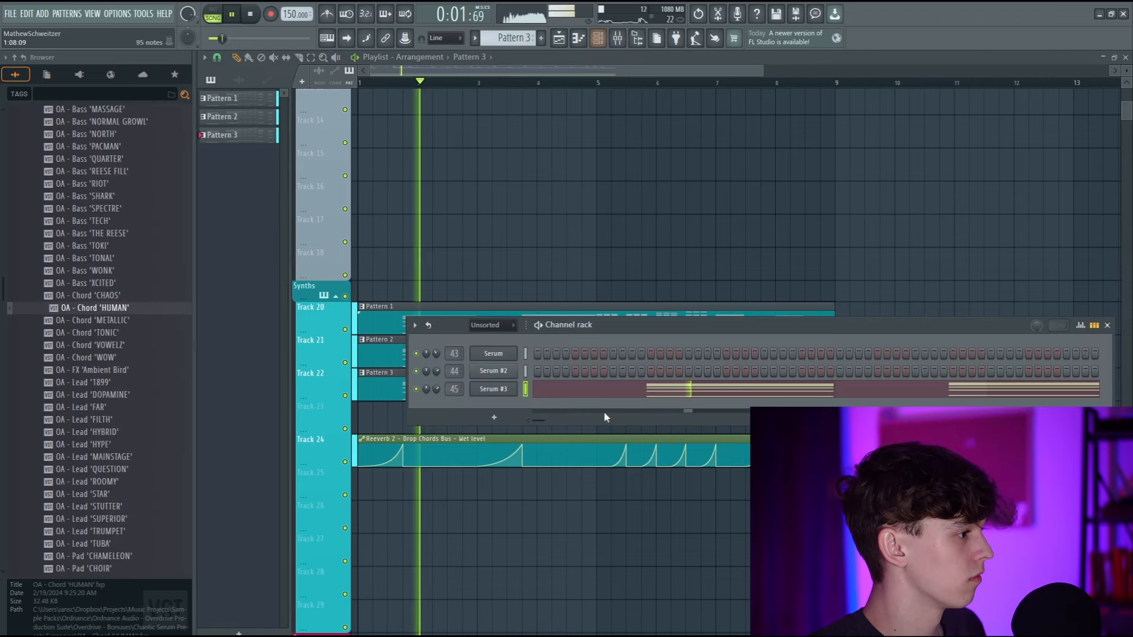
drag(439, 390, 439, 384)
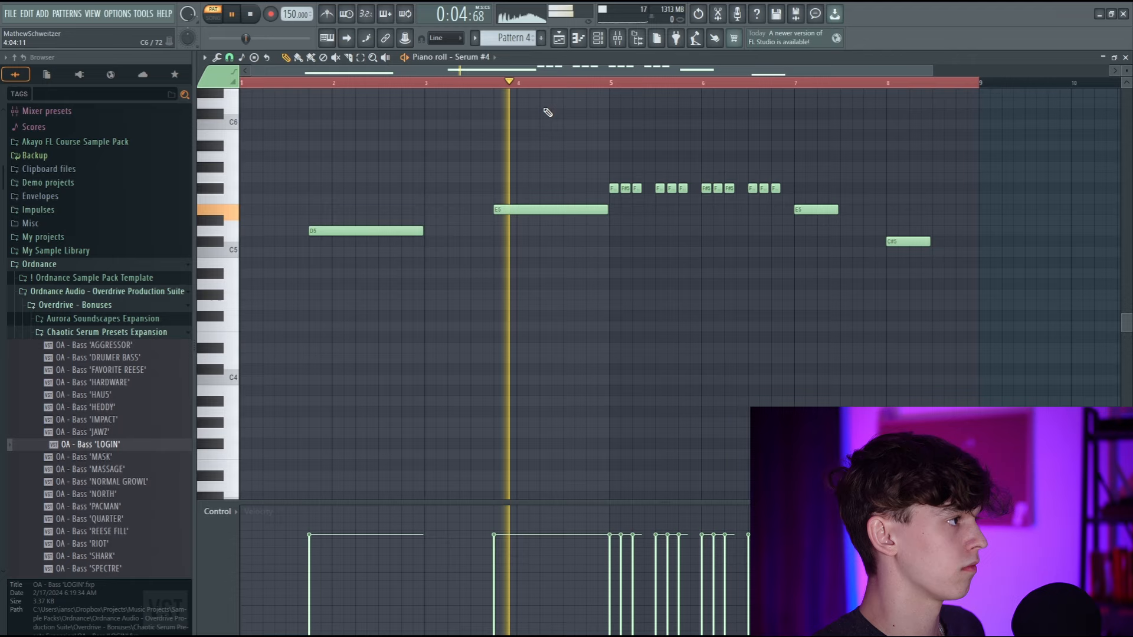
Try to transpose the repeated short notes of the Serum #4 bass down an octave.
scroll(548, 112, up, 1)
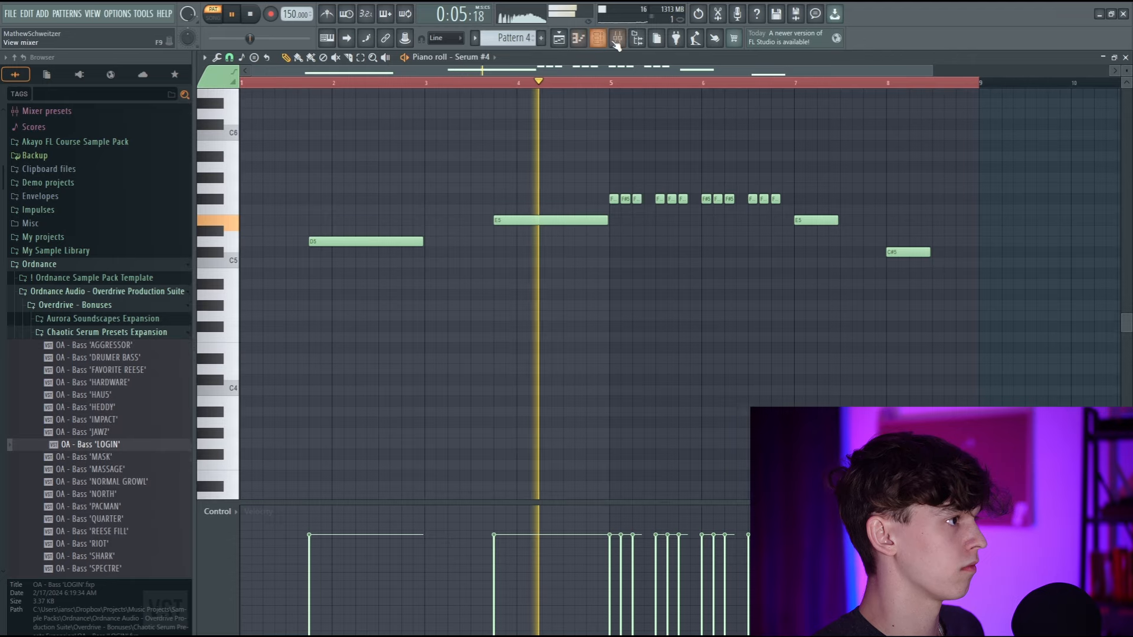
drag(614, 174, 805, 220)
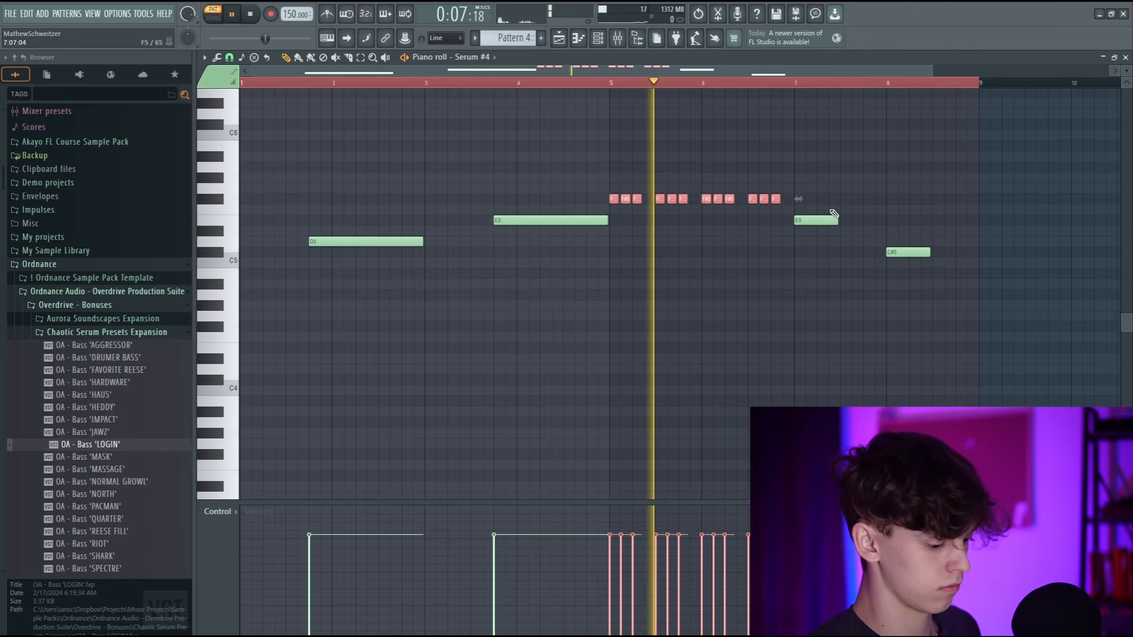
key(ctrl+Down)
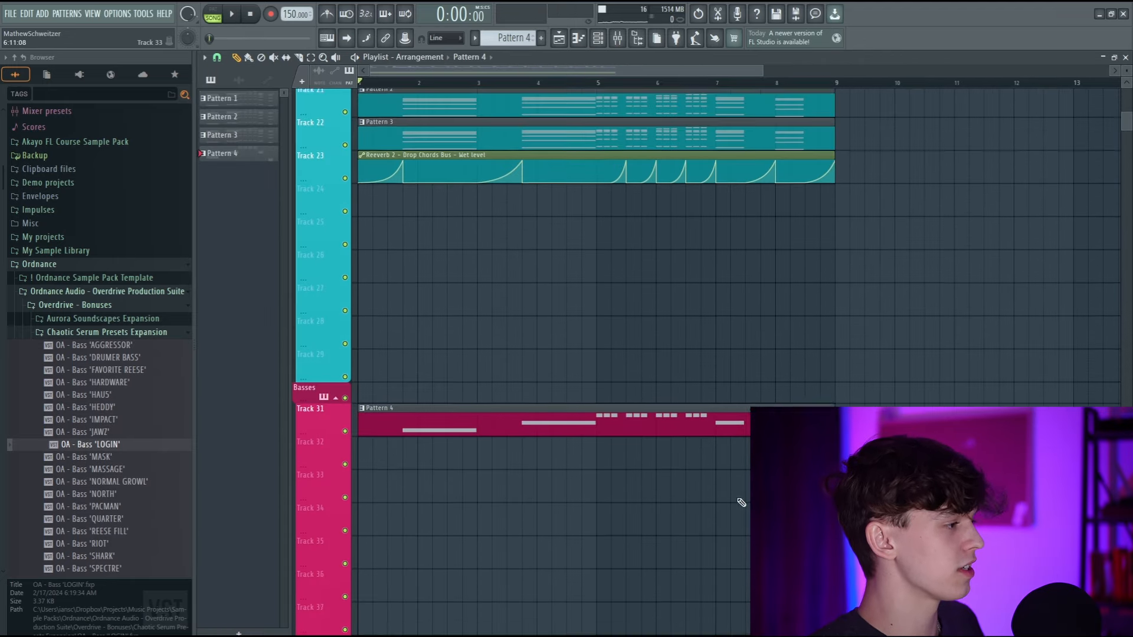
Play the Pattern 4 bass in the arrangement and clone the Serum #4 channel for another bass layer.
scroll(741, 502, down, 3)
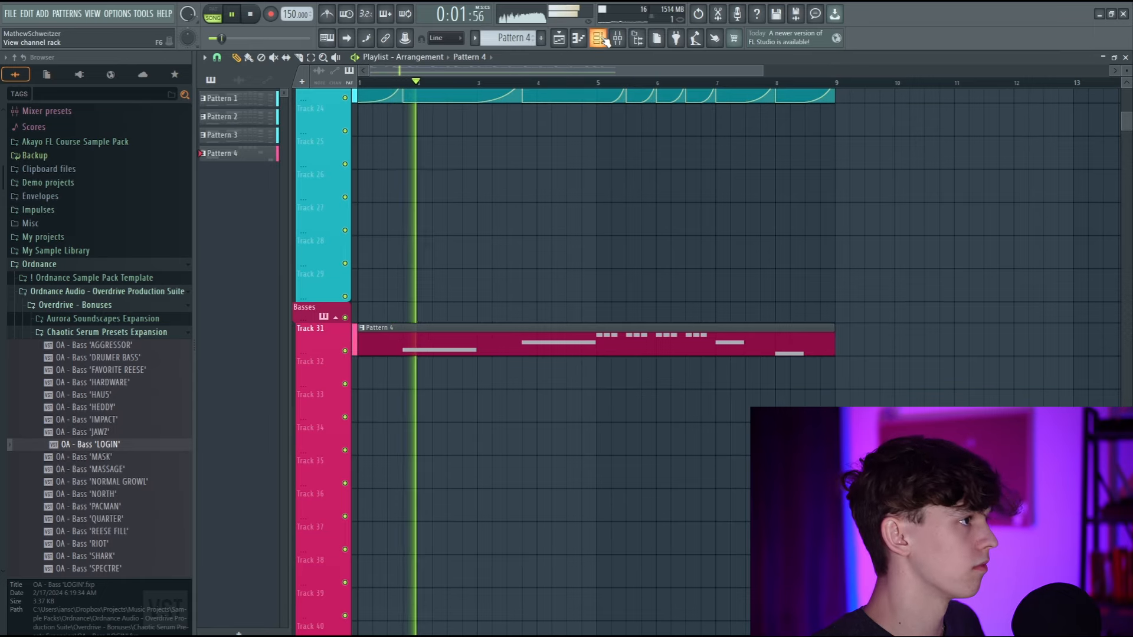
key(F6)
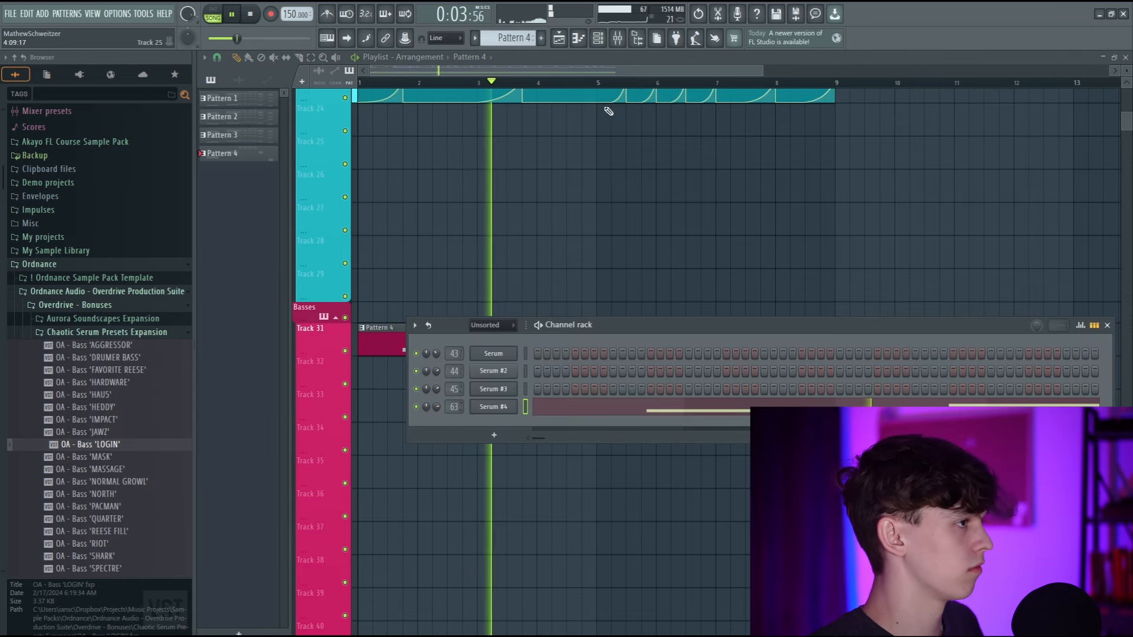
click(617, 39)
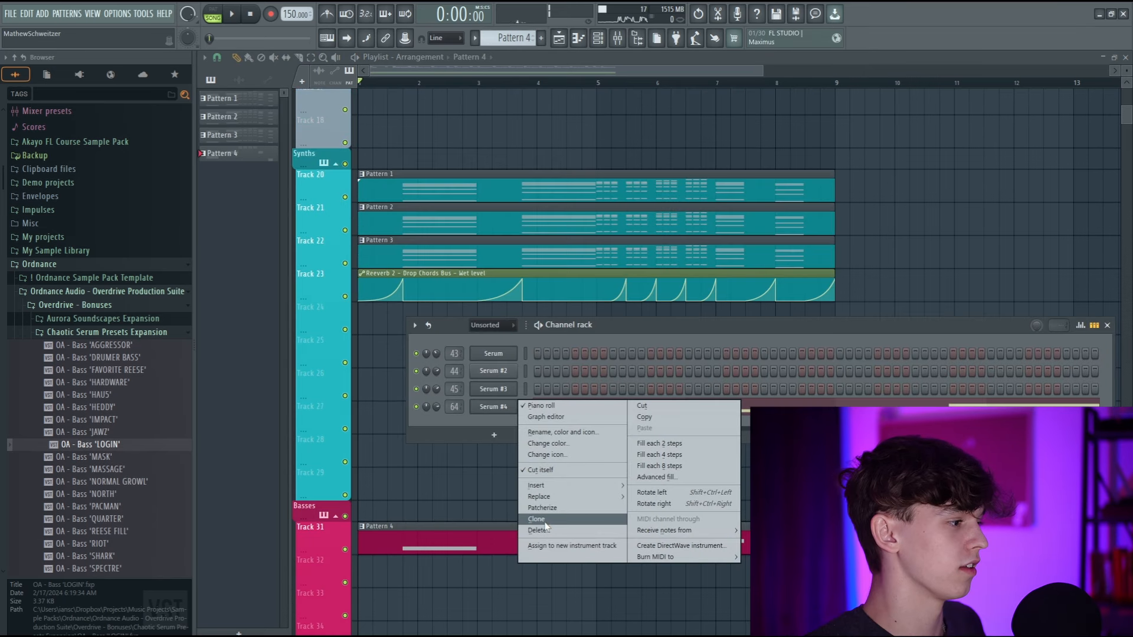
click(620, 508)
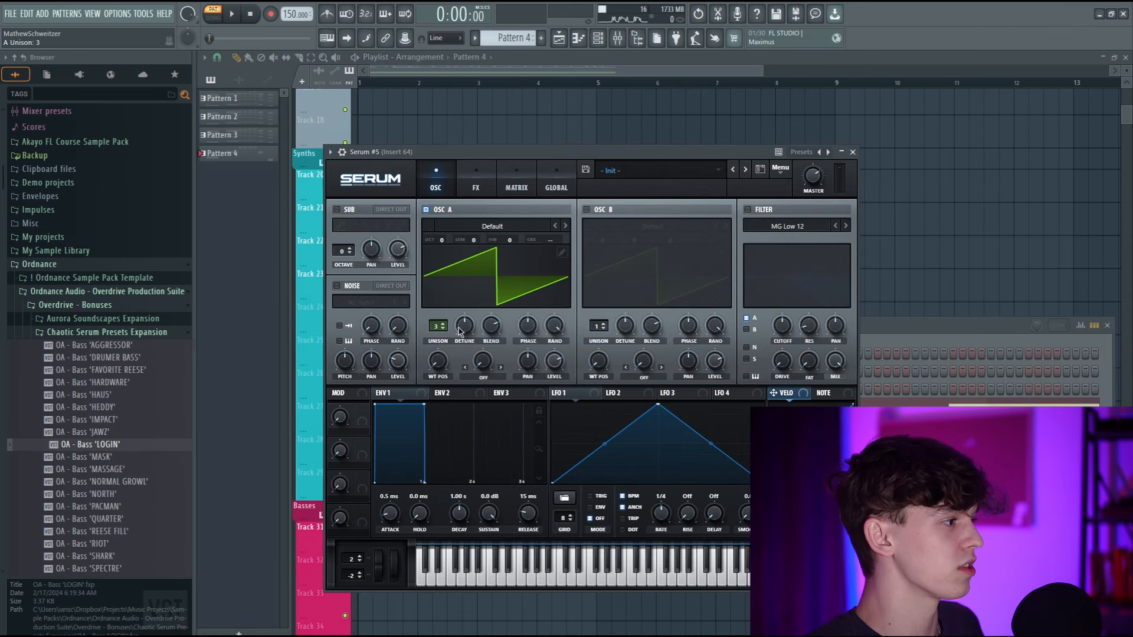
Set oscillator A's unison detune to 0.04 in Serum #5 and enable the AC hum1 noise oscillator at 30% level.
drag(463, 330, 461, 346)
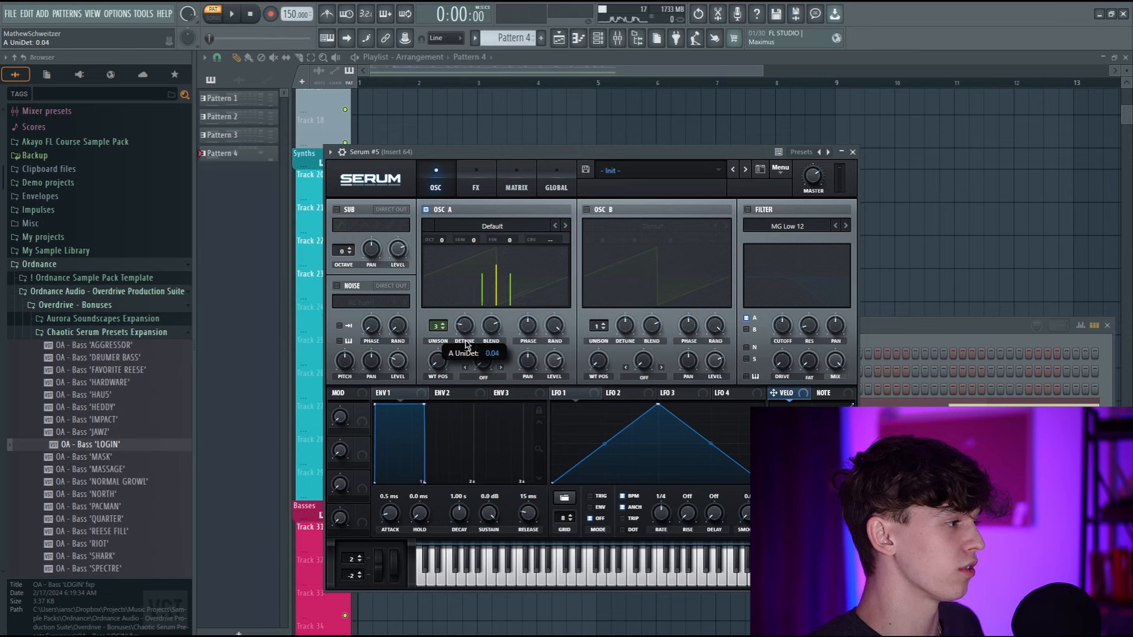
click(337, 286)
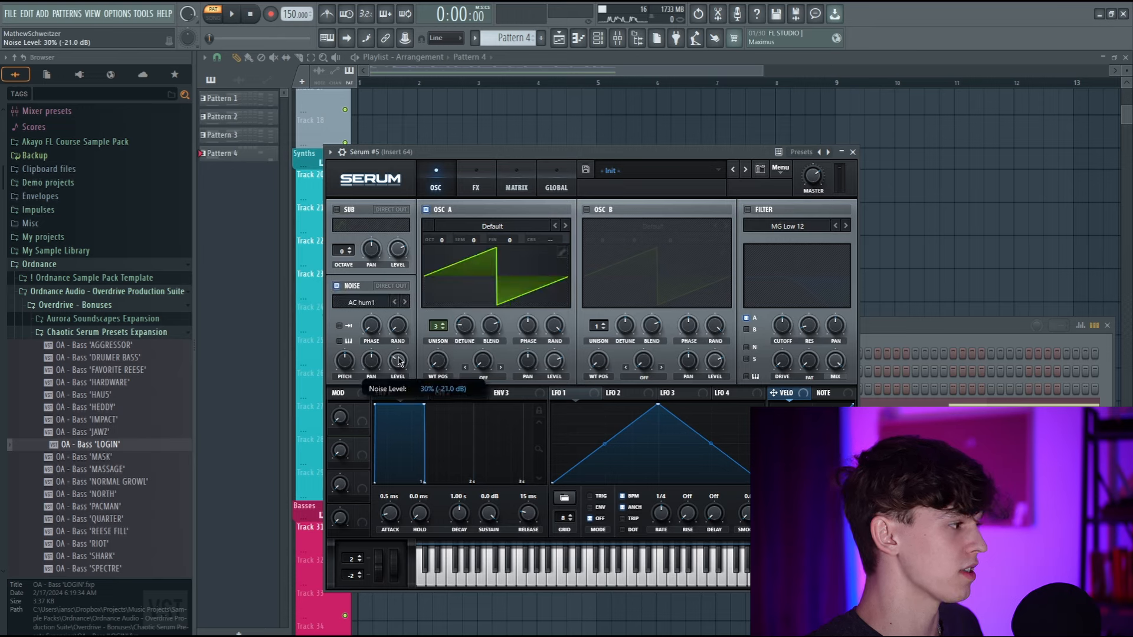
Enable the Distortion effect in Serum #5 and open its distortion type choices.
click(476, 187)
click(340, 229)
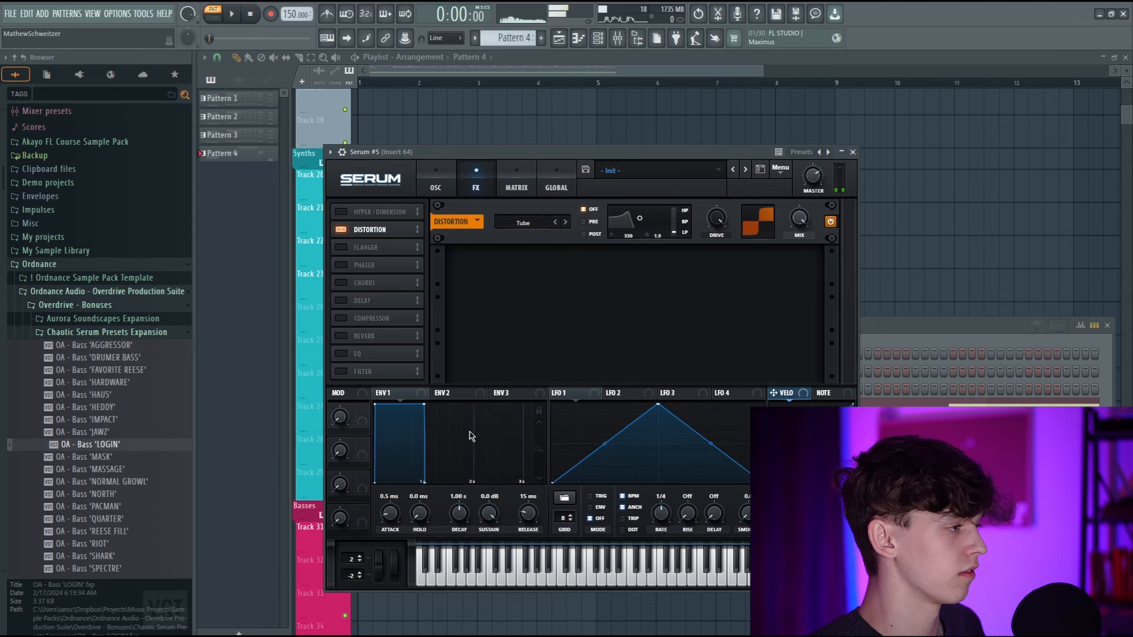
click(523, 223)
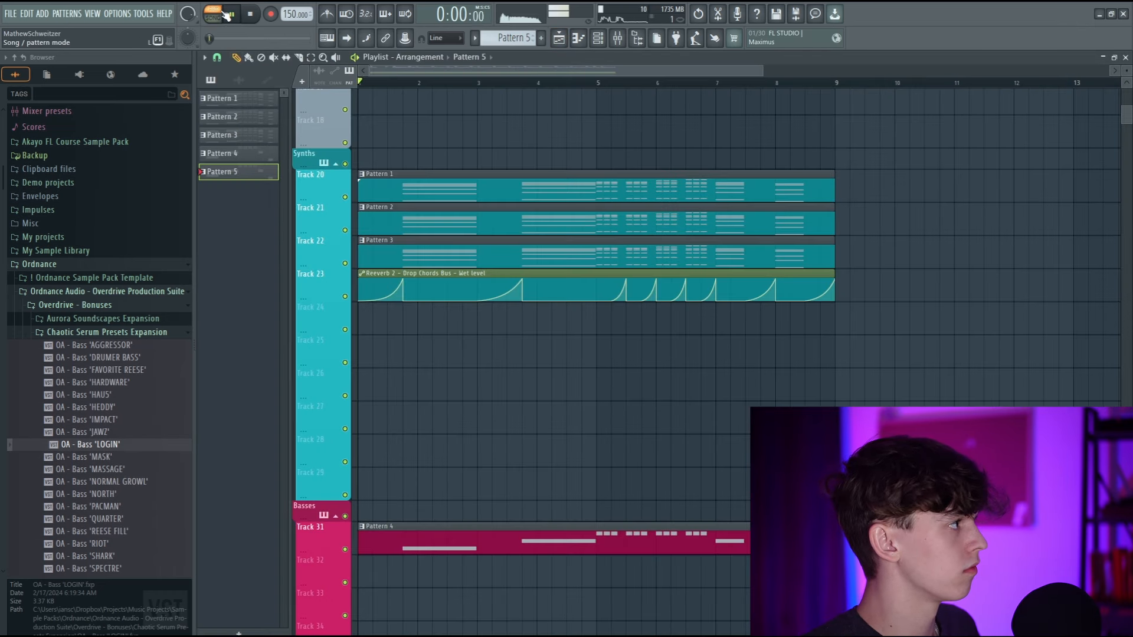
Play the song with the bass layers and bring up the mixer.
key(space)
key(F9)
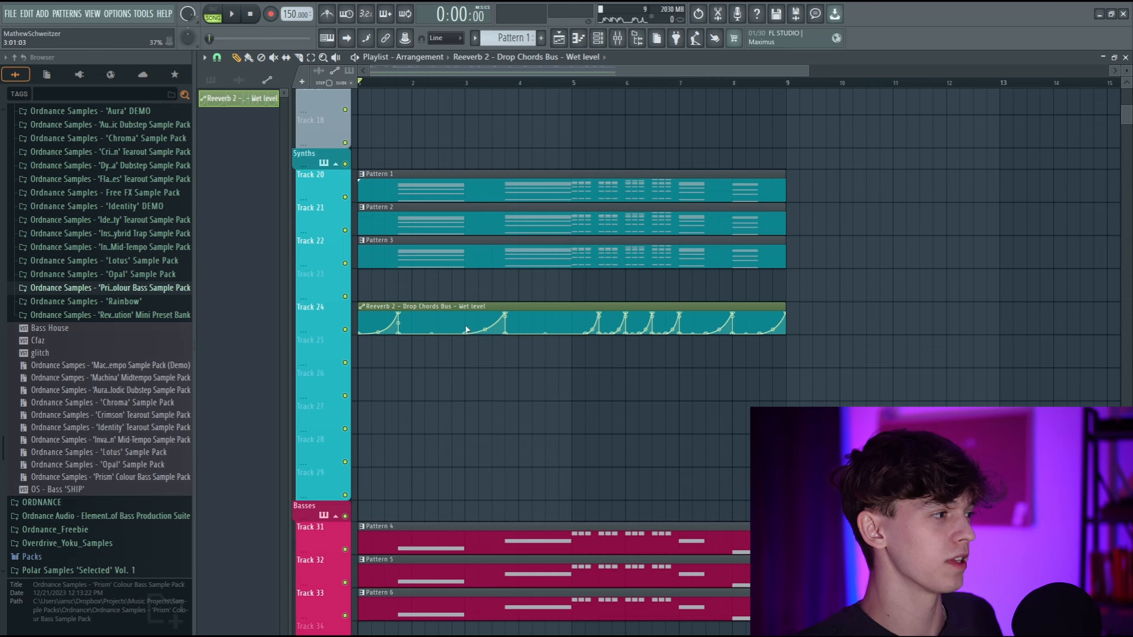
Draw a G#4 and an overlapping A4 lead note for Serum #7 over the first chord.
click(576, 42)
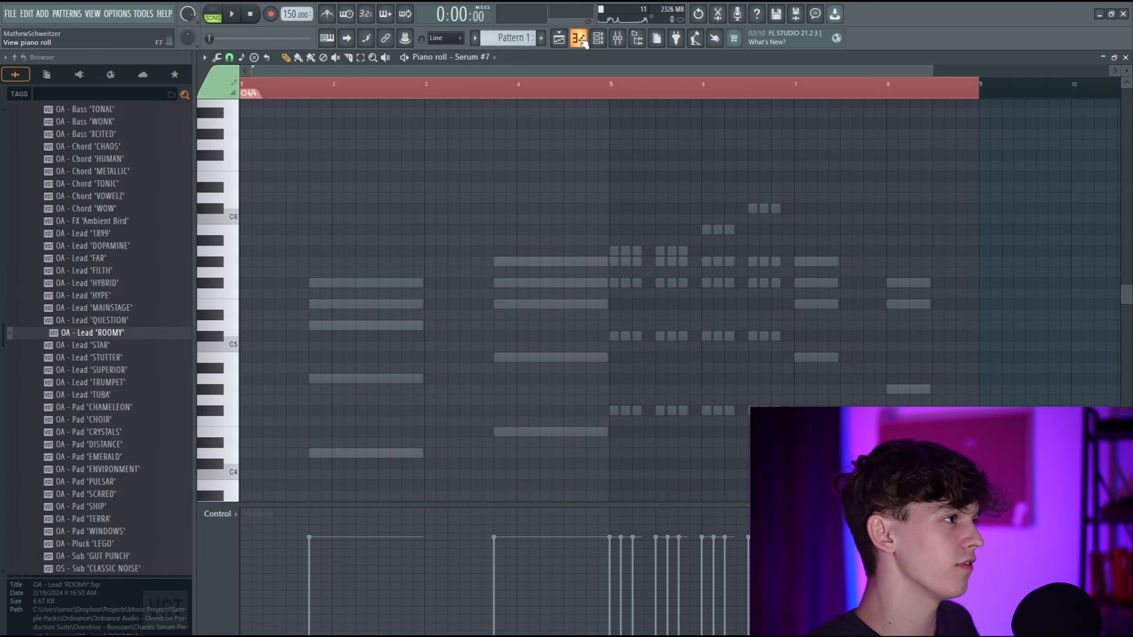
click(598, 39)
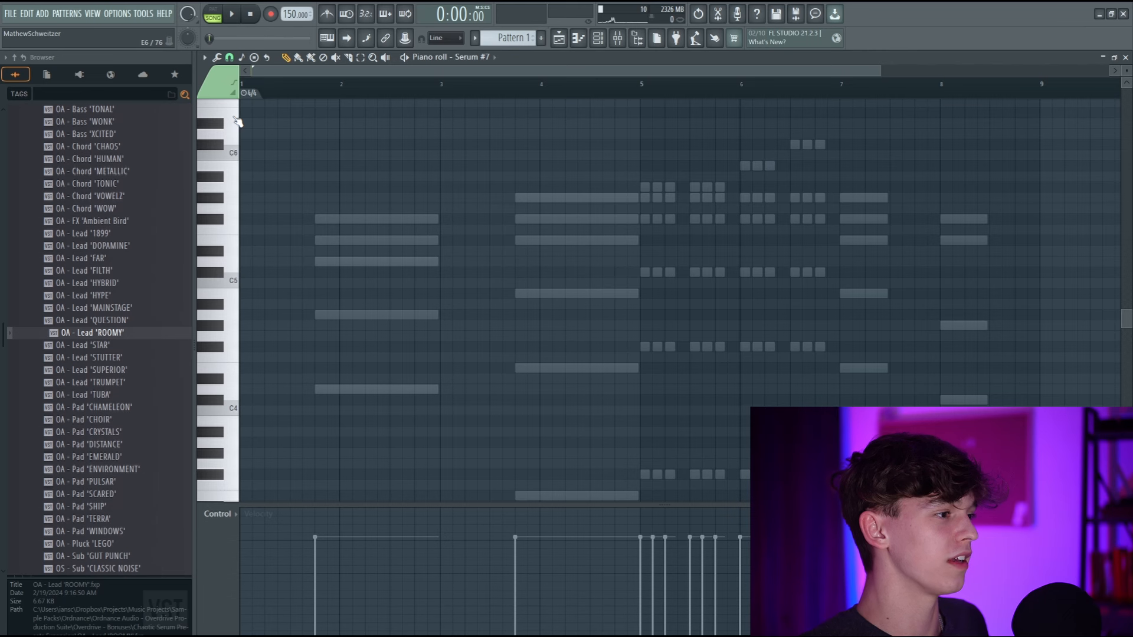
key(space)
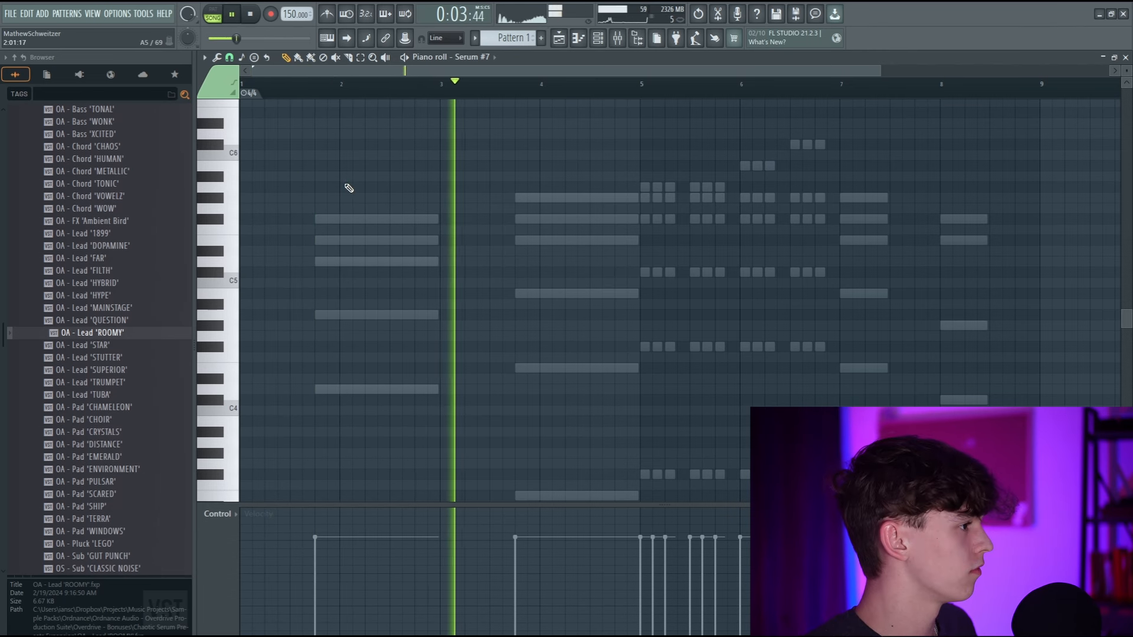
scroll(349, 187, down, 4)
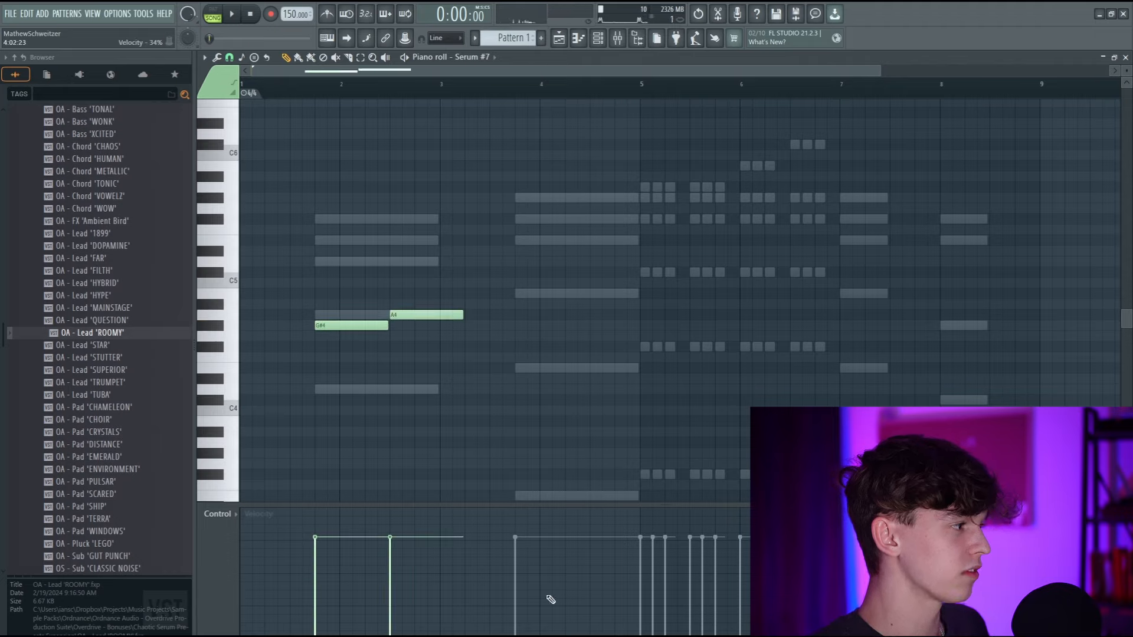
key(space)
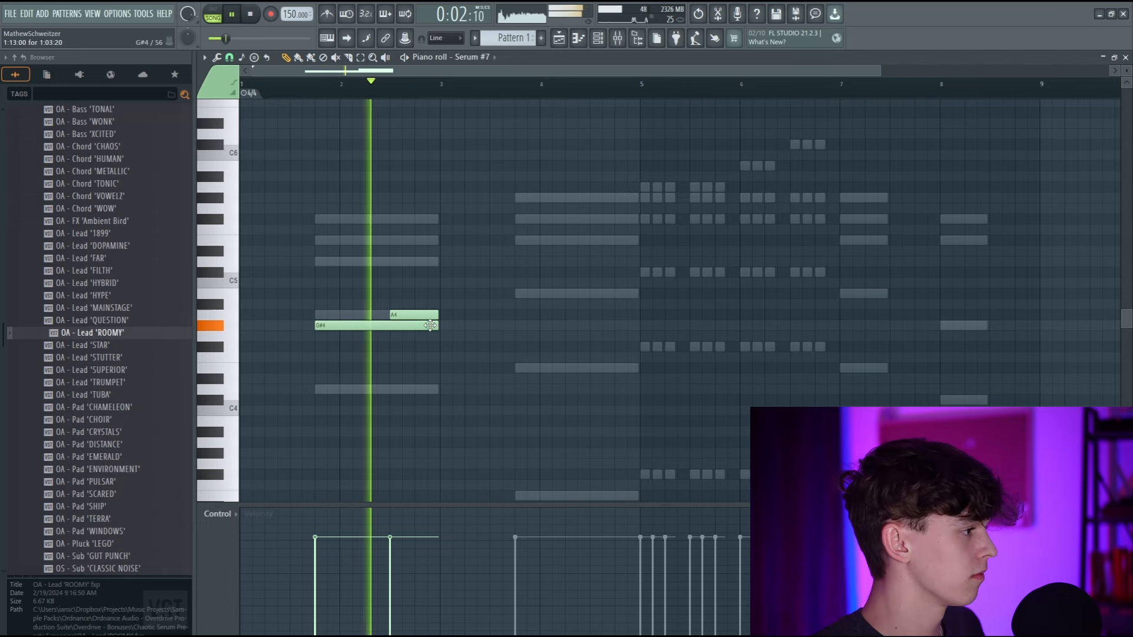
Repeat the G#4 and A4 lead notes for Serum #7 over the second chord.
click(522, 324)
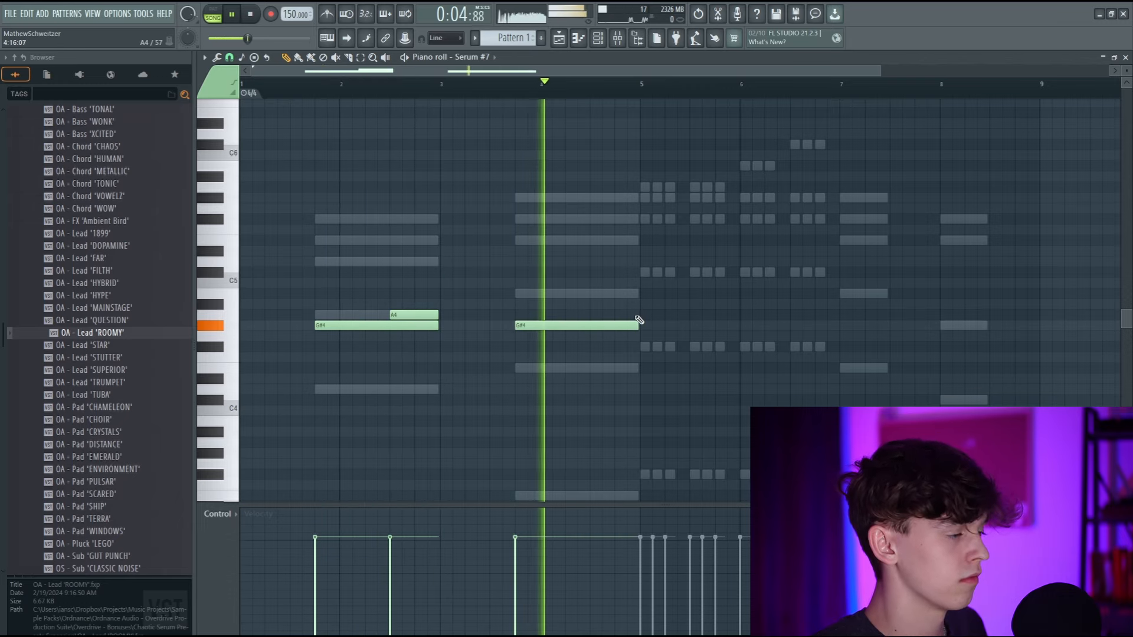
drag(639, 322, 604, 321)
key(space)
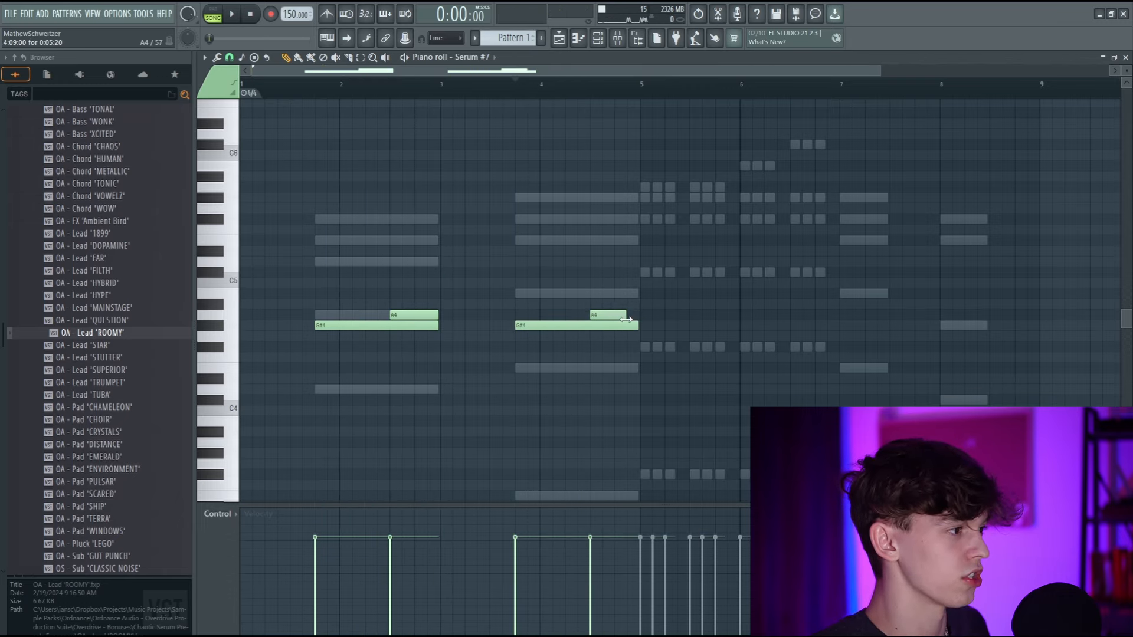
Set the Serum #7 lead's mixer insert volume to about -13.1 dB during playback and open its Serum #7 channel.
key(space)
key(F9)
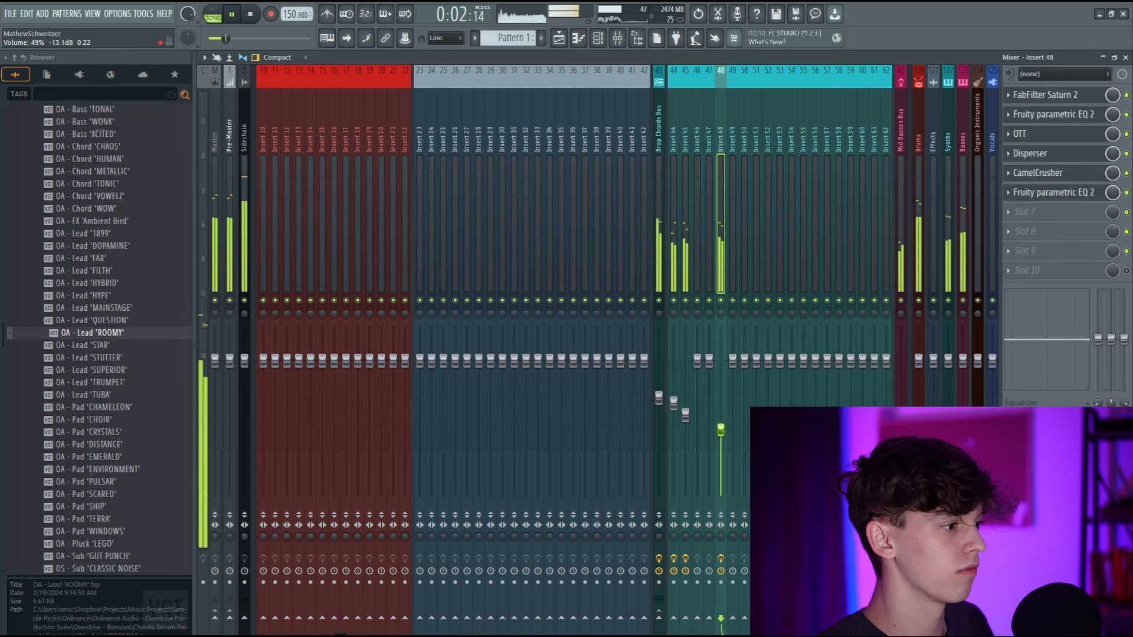
click(598, 38)
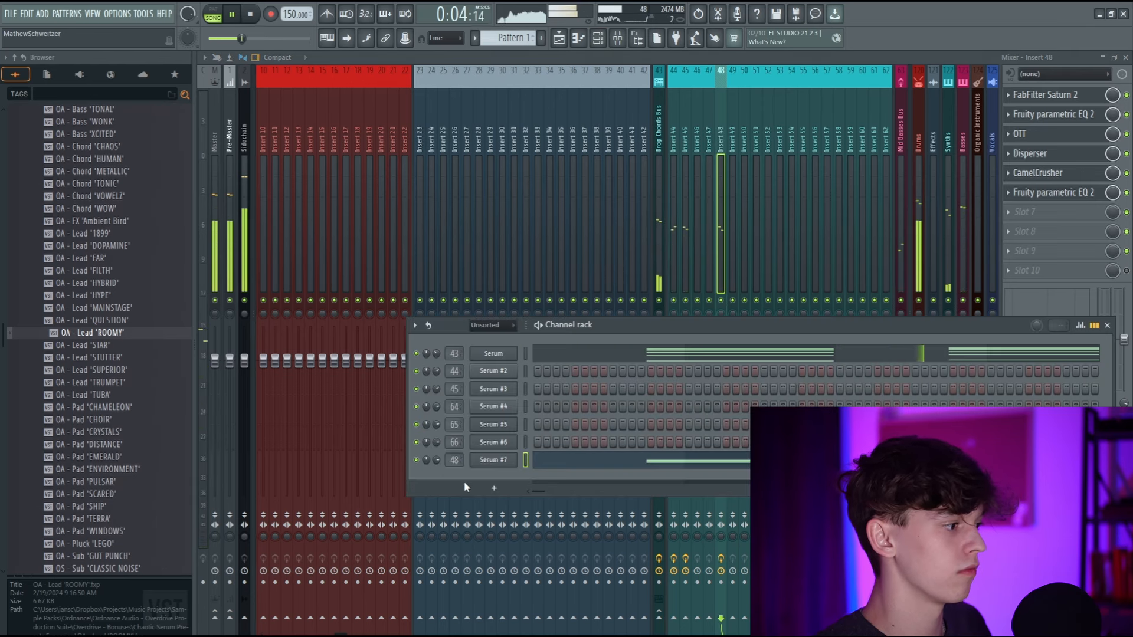
click(493, 460)
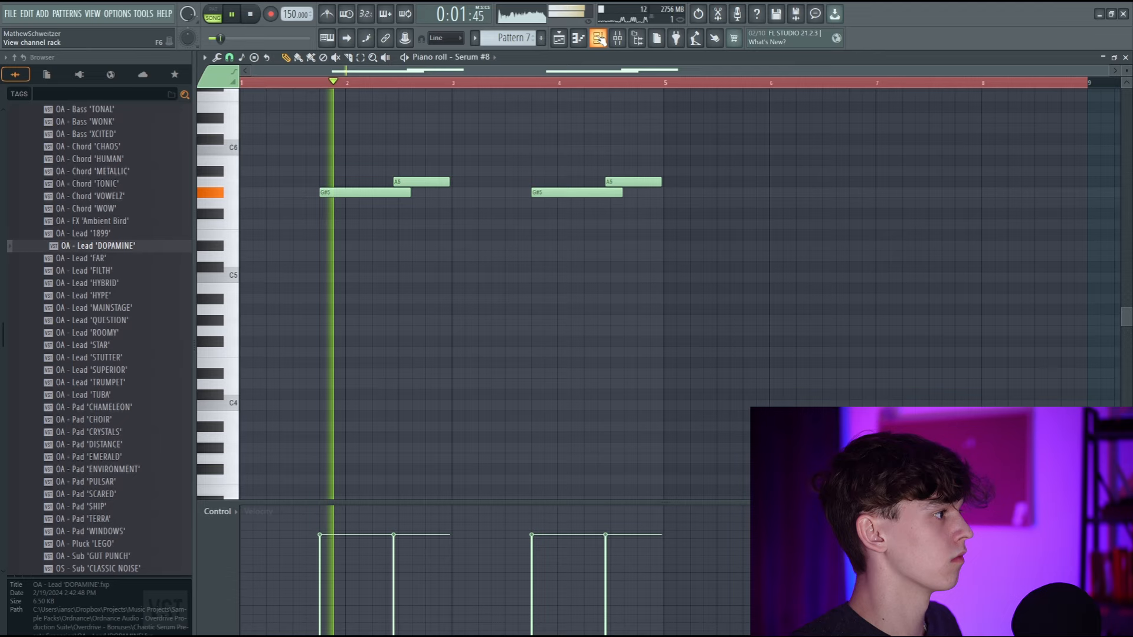
Clone the Serum #8 channel to layer another Serum lead with the OA - Lead 'DOPAMINE' preset.
key(F6)
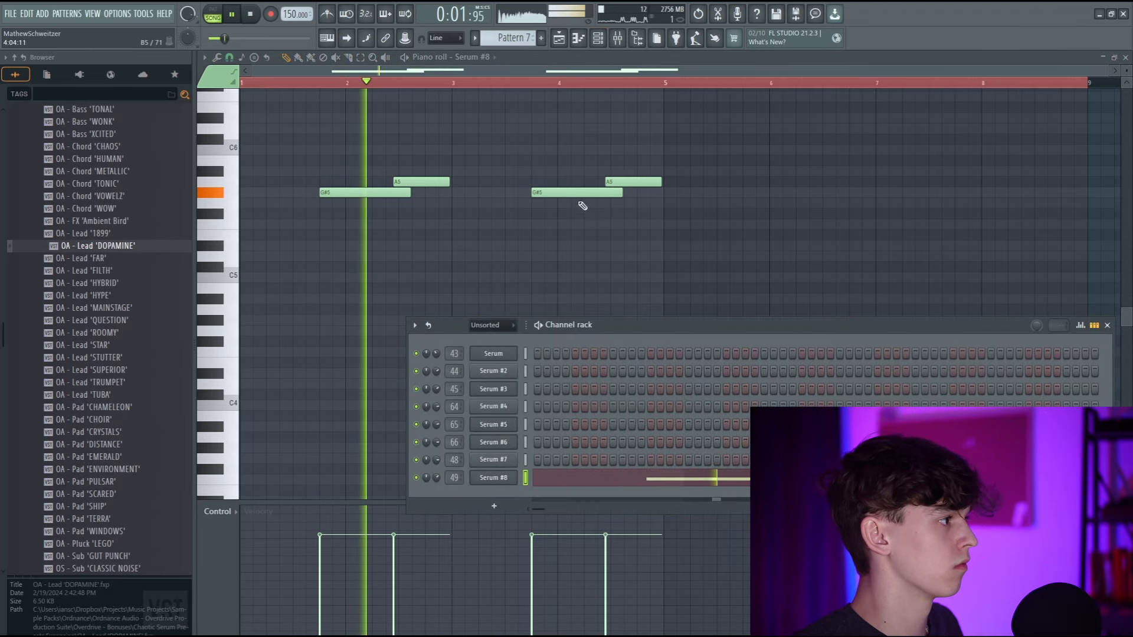
right_click(510, 478)
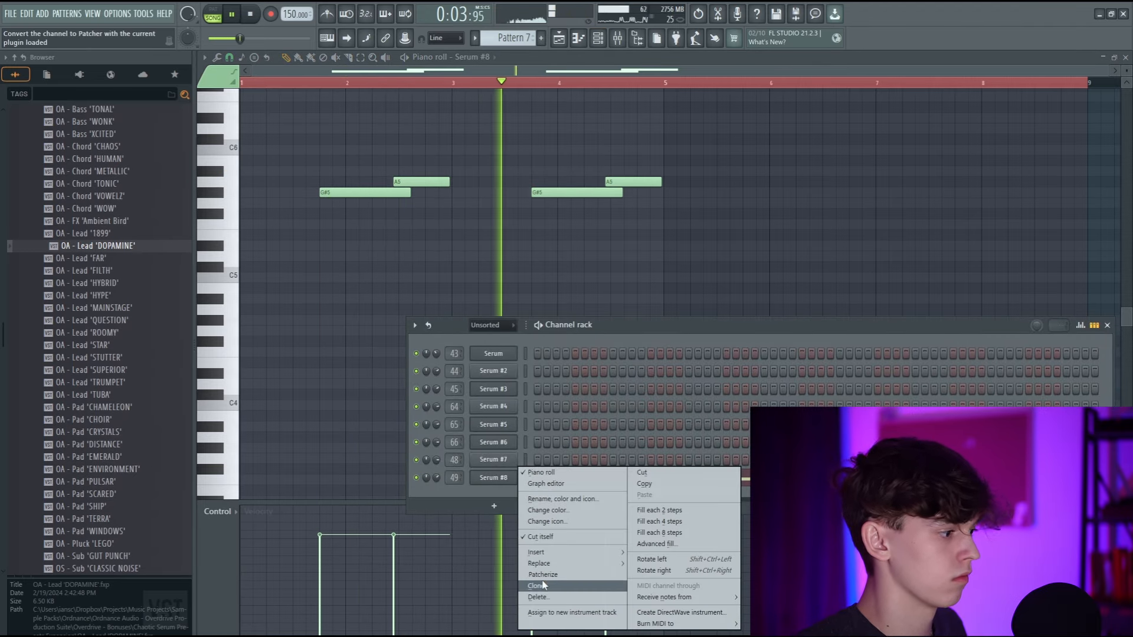
click(543, 585)
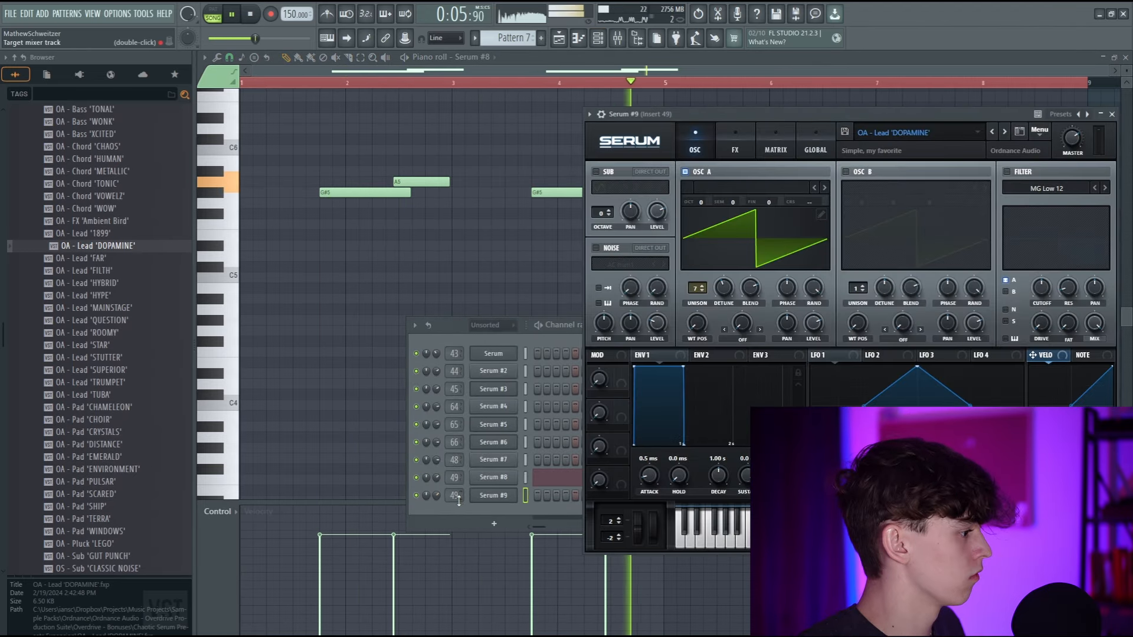
right_click(510, 478)
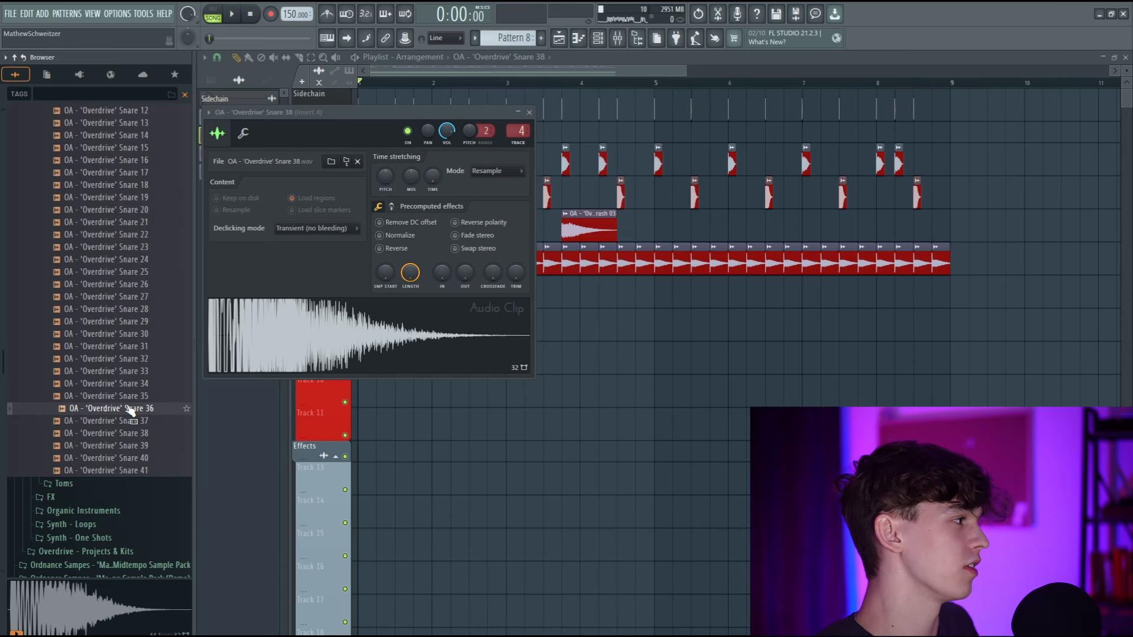
Swap the snare sample for OA - 'Overdrive' Snare 19 and check its mixer level during playback before returning to the playlist.
scroll(131, 411, up, 5)
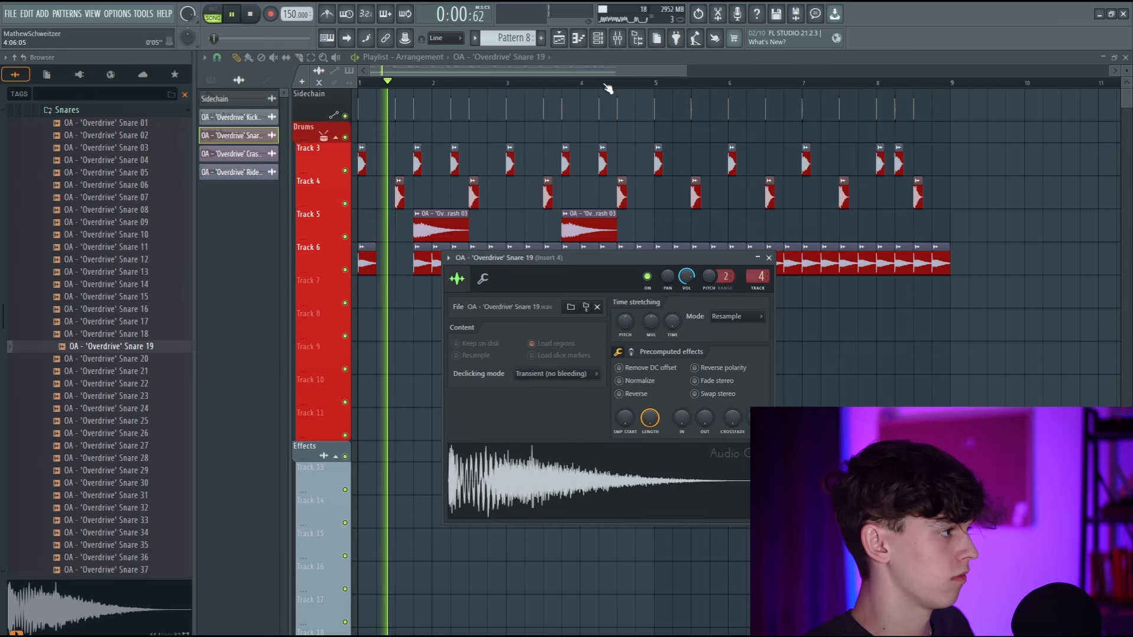
key(F9)
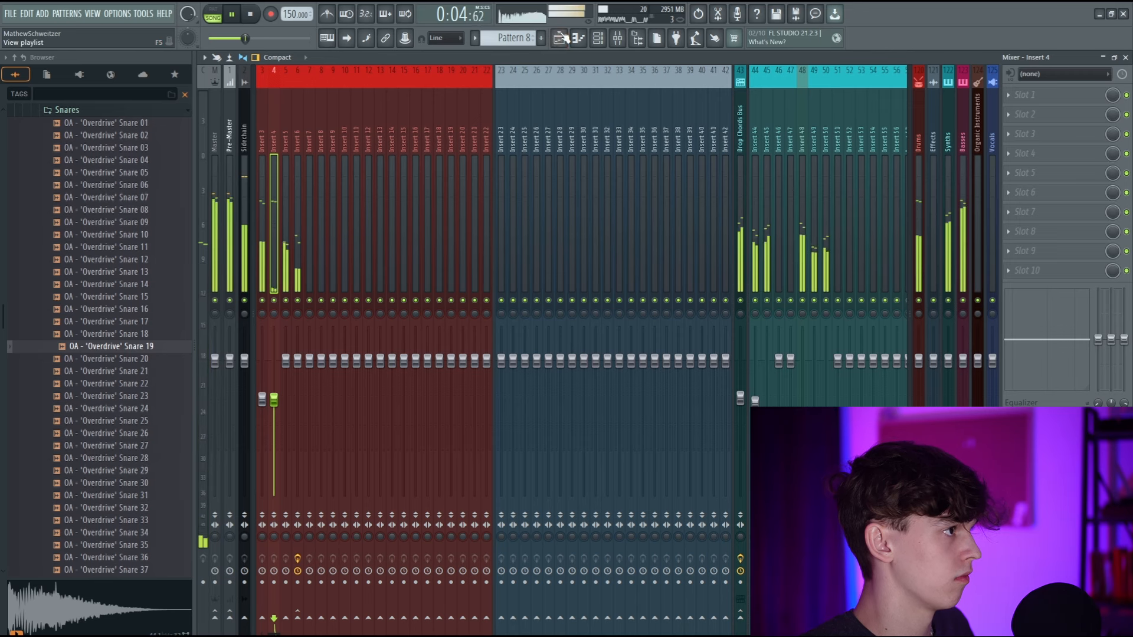
key(F5)
scroll(84, 190, up, 5)
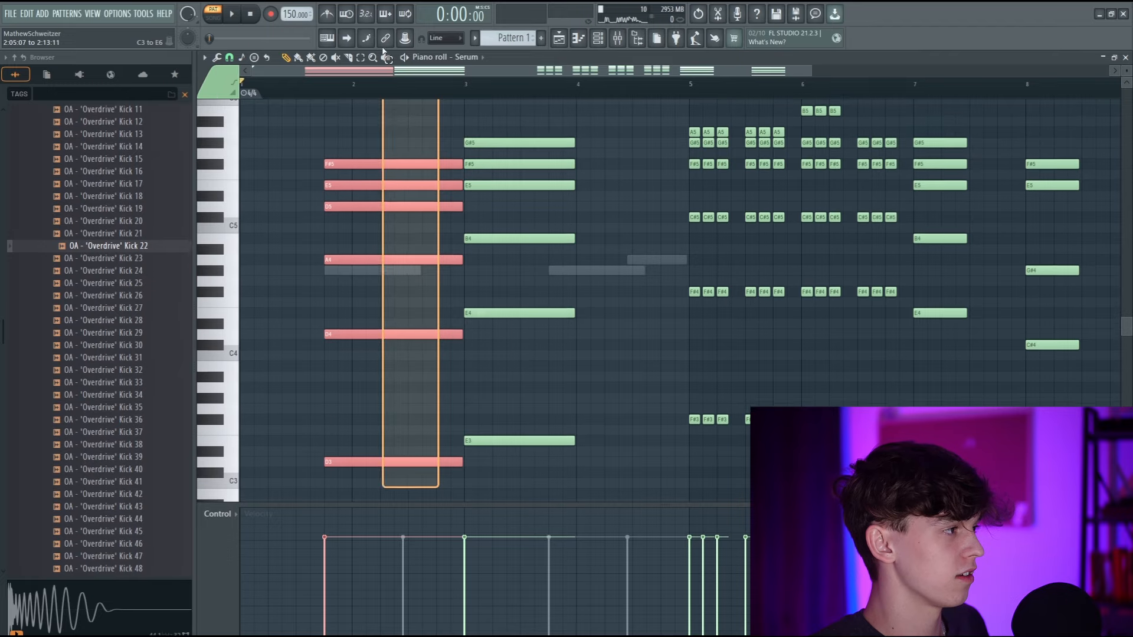
Rework the Serum chords in Pattern 1 into two pairs of shorter chords within the first four bars and play them.
scroll(469, 214, up, 2)
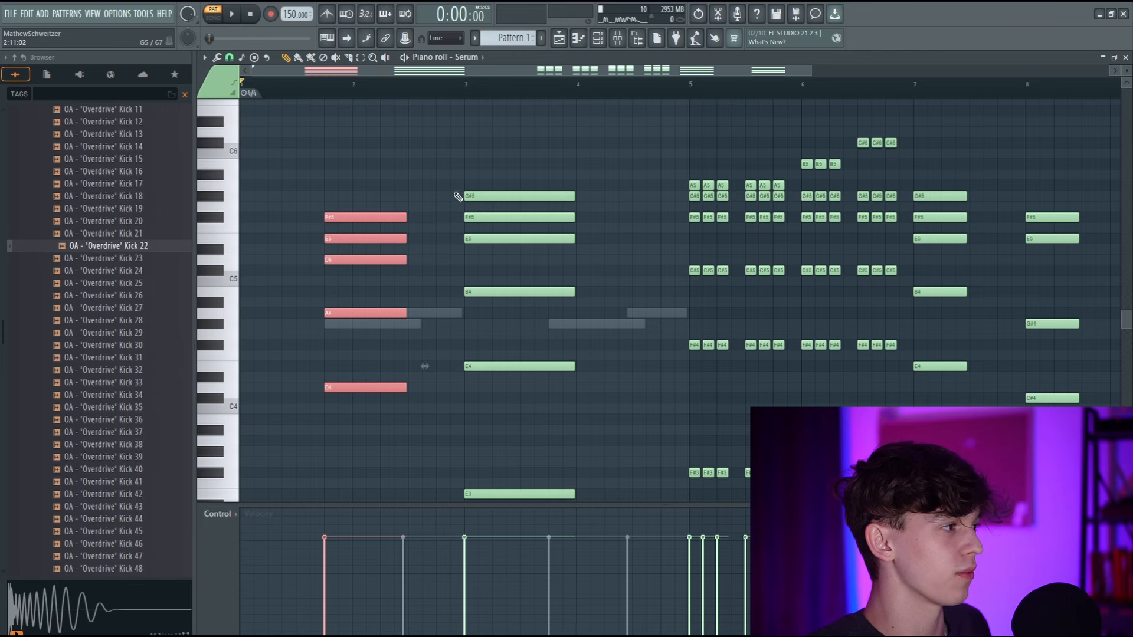
scroll(493, 438, down, 2)
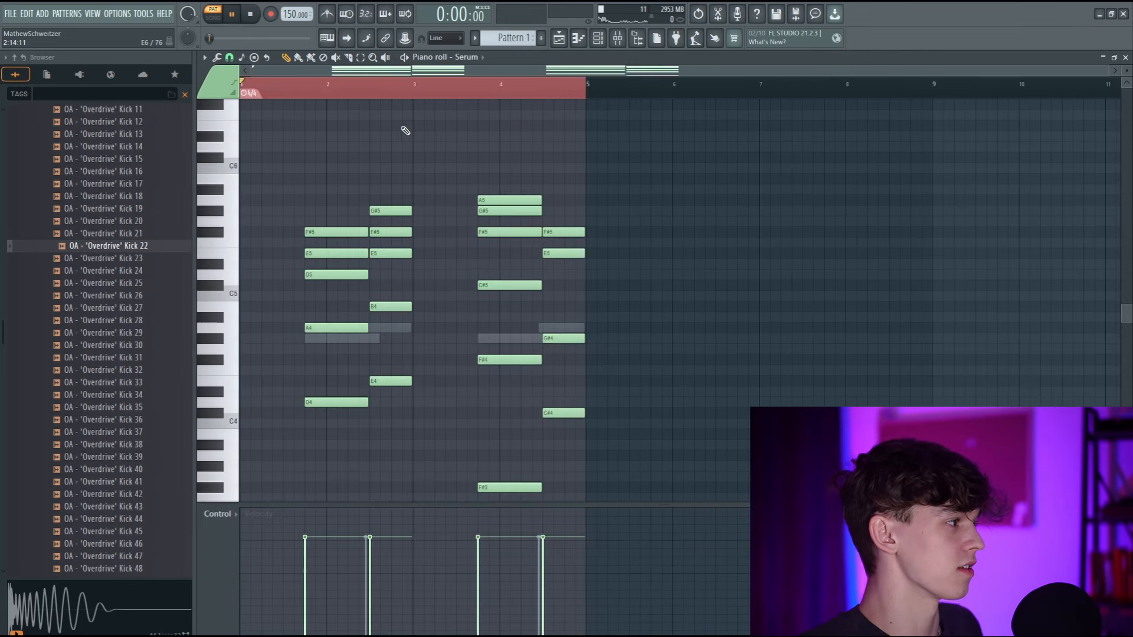
scroll(424, 197, down, 2)
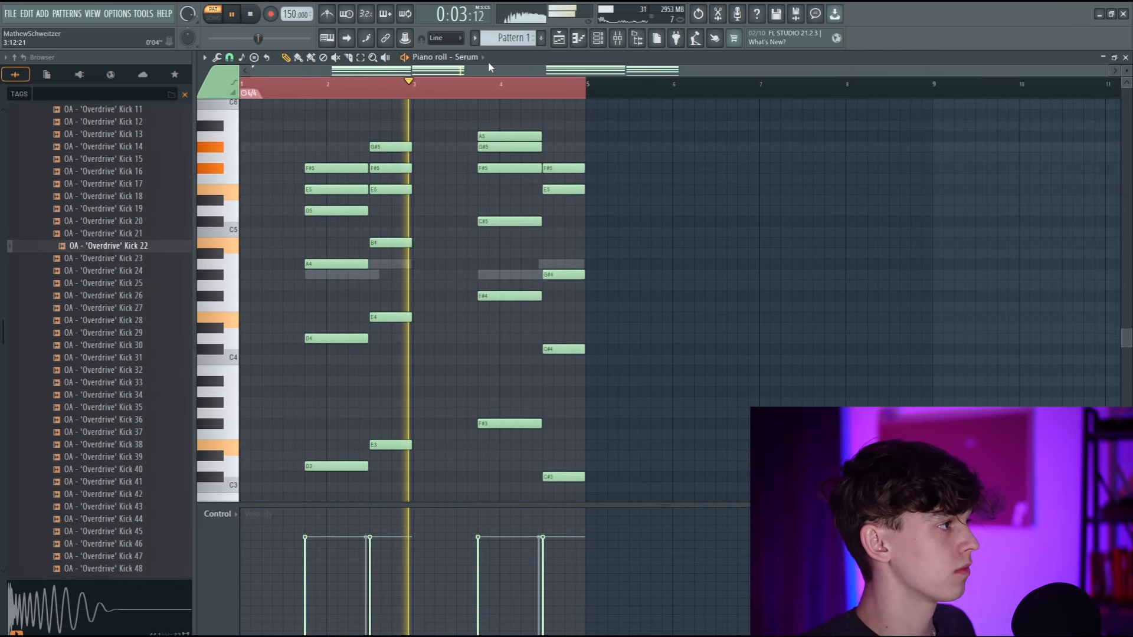
scroll(472, 73, up, 2)
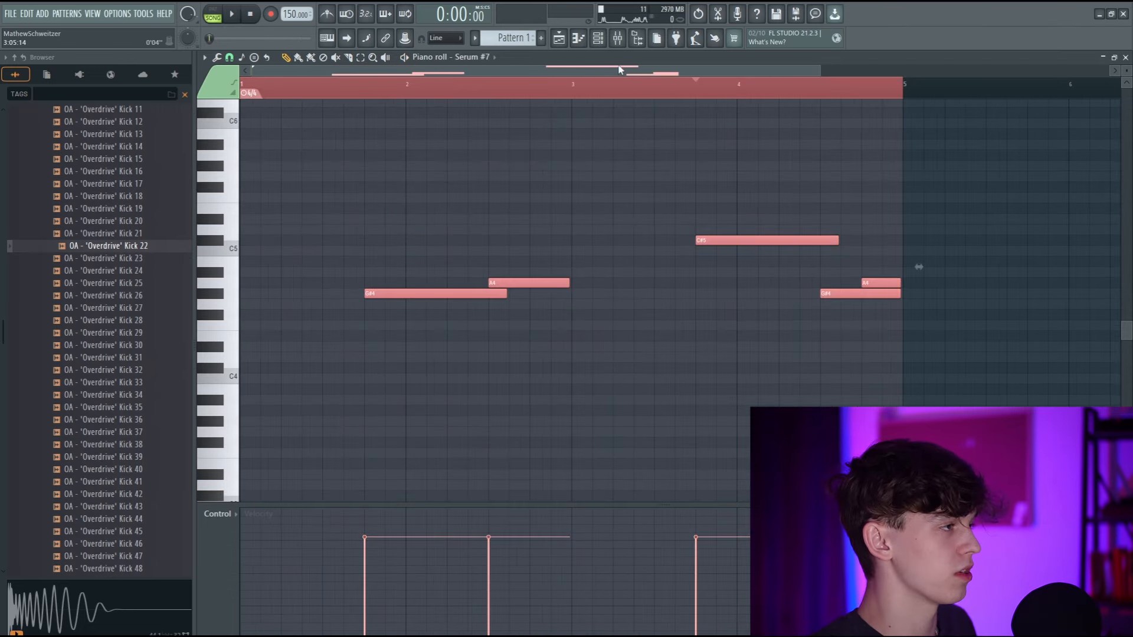
Update the Serum #9 lead notes in Pattern 8 to follow the Serum #7 melody and play the song with the mixer open.
click(570, 41)
double_click(477, 399)
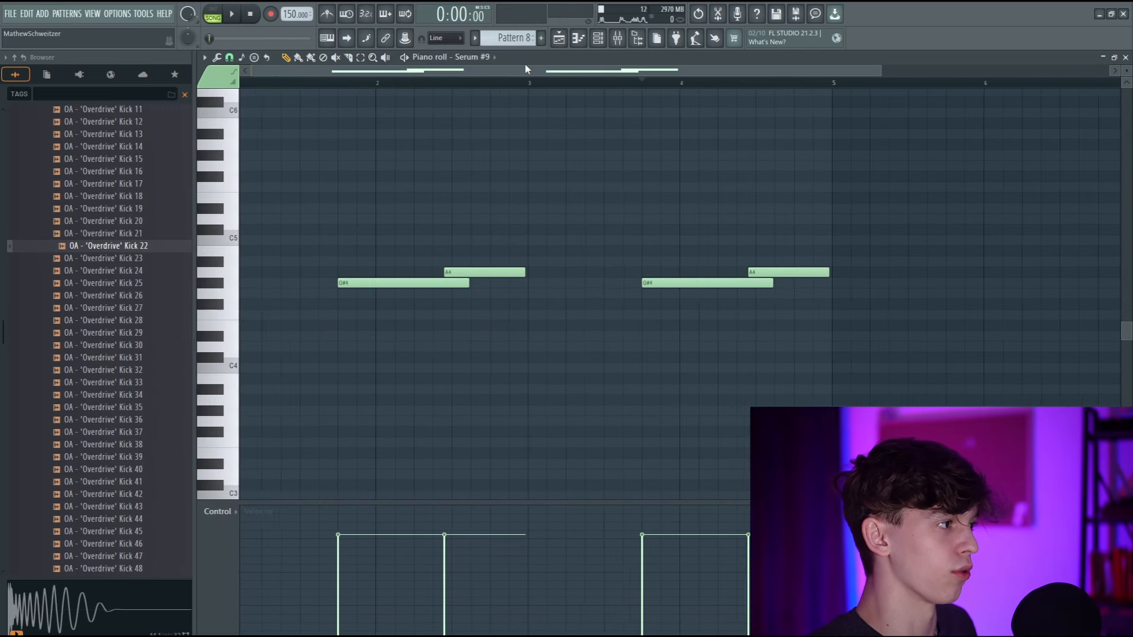
click(597, 37)
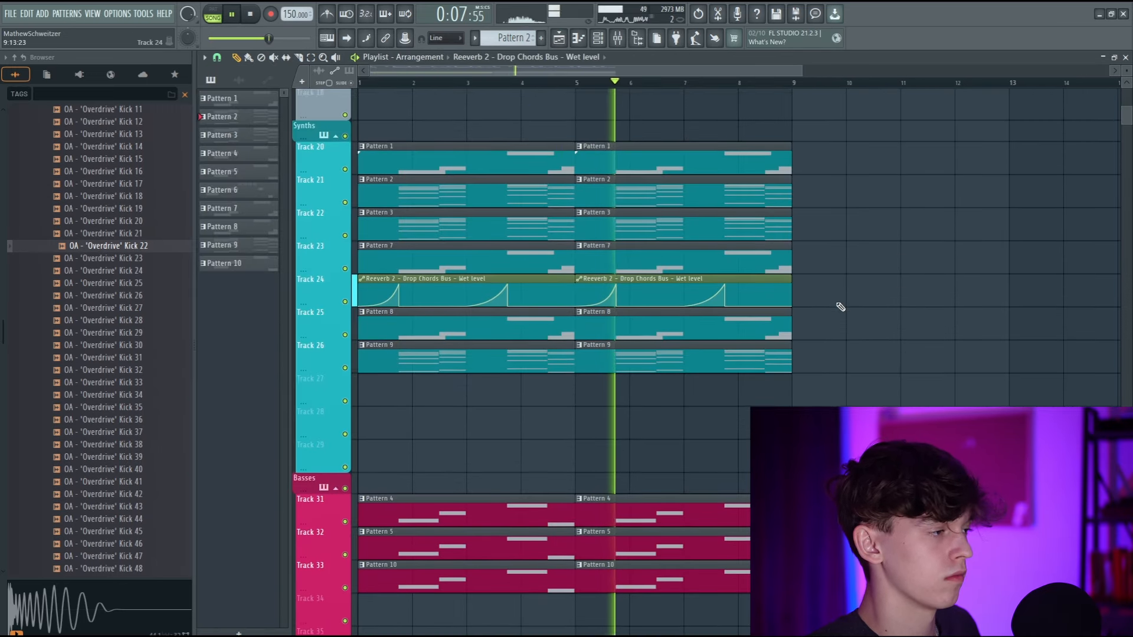
click(614, 37)
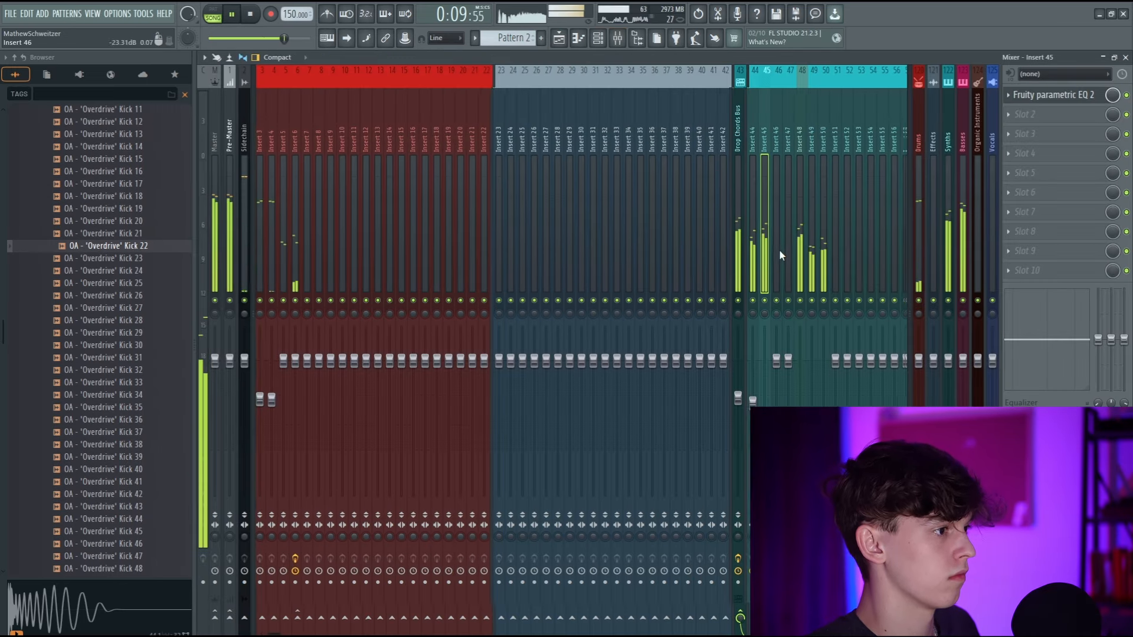
Place Pattern 11 with the OA - Bass 'REESE FILL' preset at the start of Track 17 and trim it to half a bar.
scroll(779, 249, up, 8)
click(702, 267)
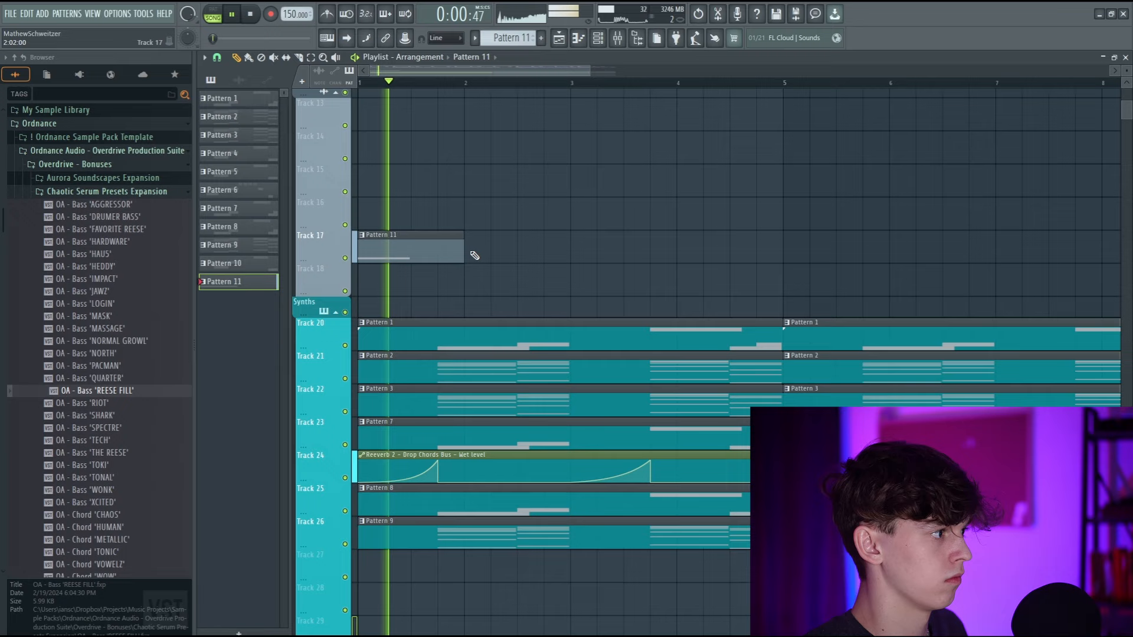
drag(473, 257, 410, 257)
key(F9)
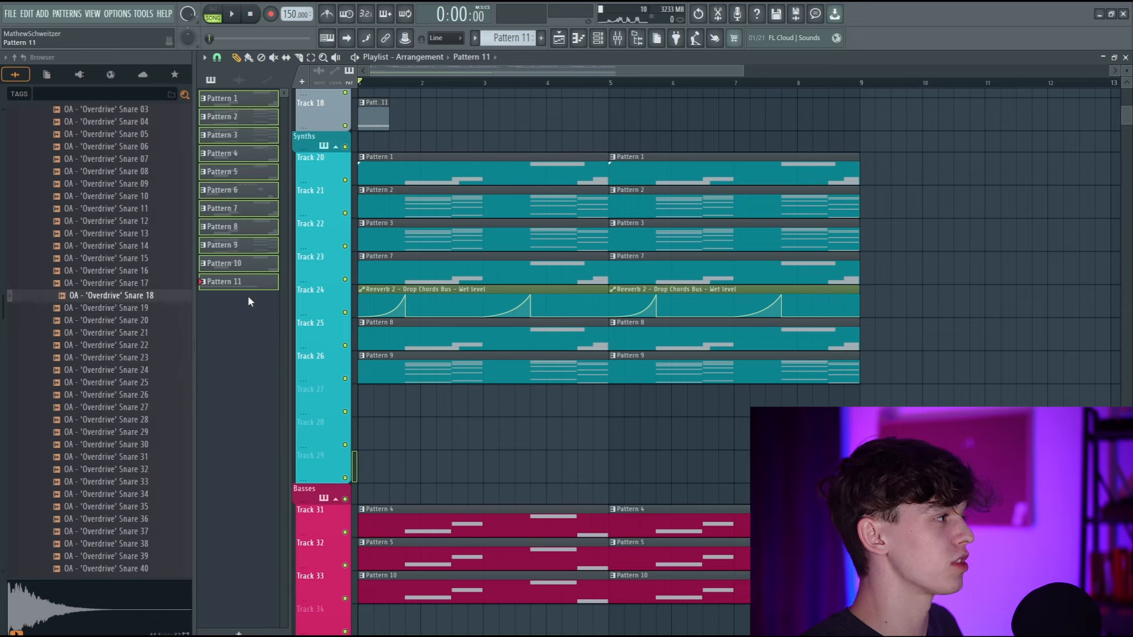
Transpose the selected Patterns 1 to 11 down by semitones and audition the arrangement in the new key.
right_click(237, 207)
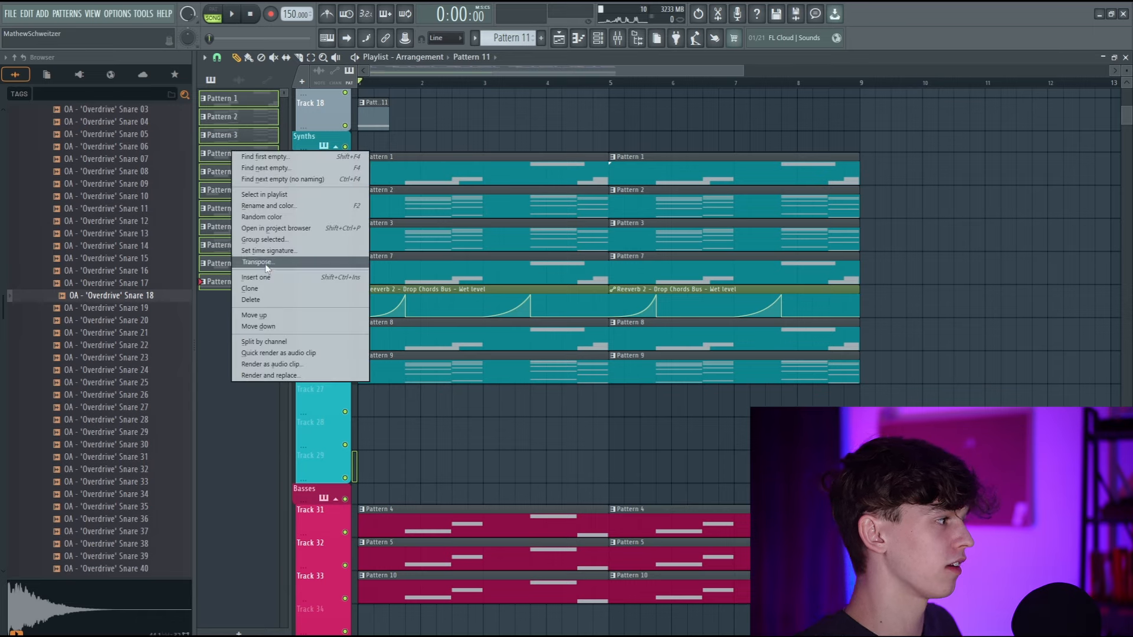
click(279, 263)
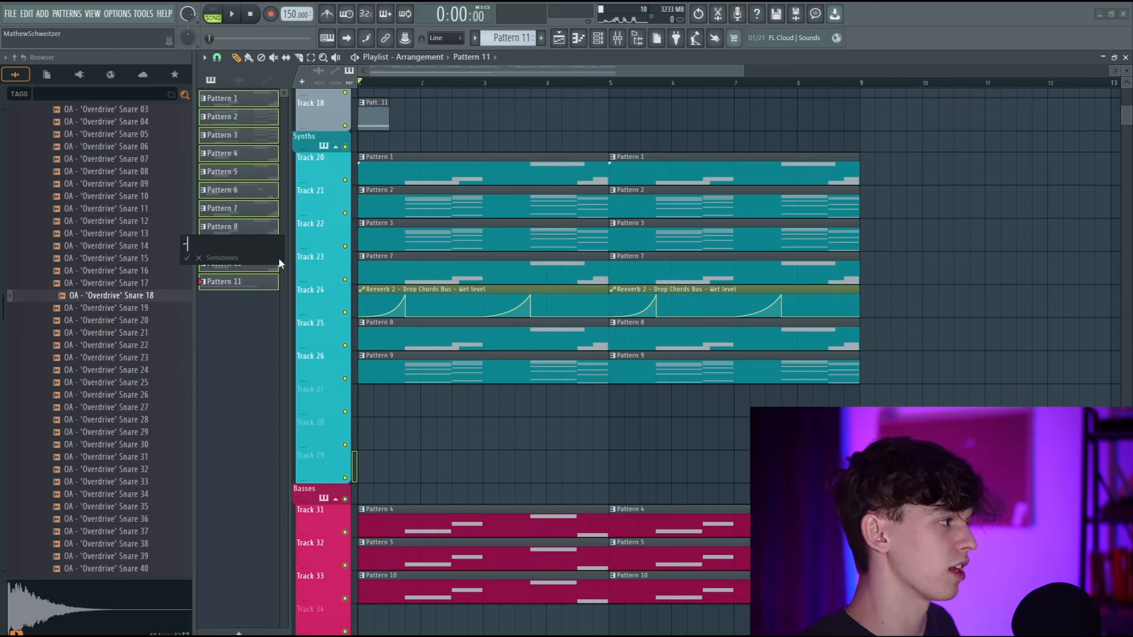
key(space)
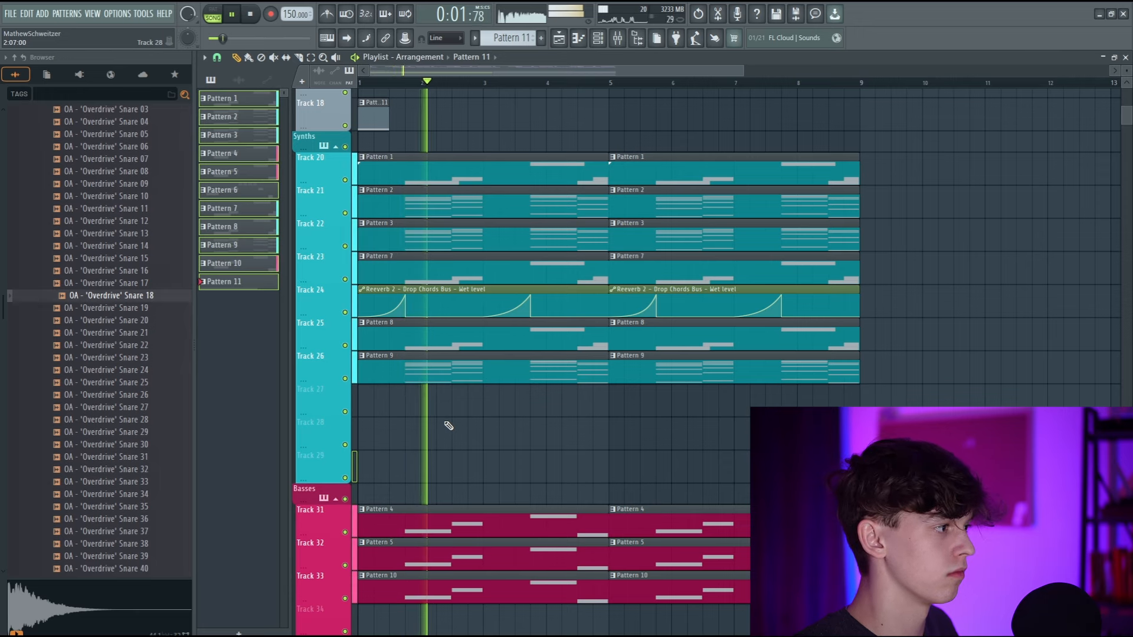
scroll(449, 425, up, 2)
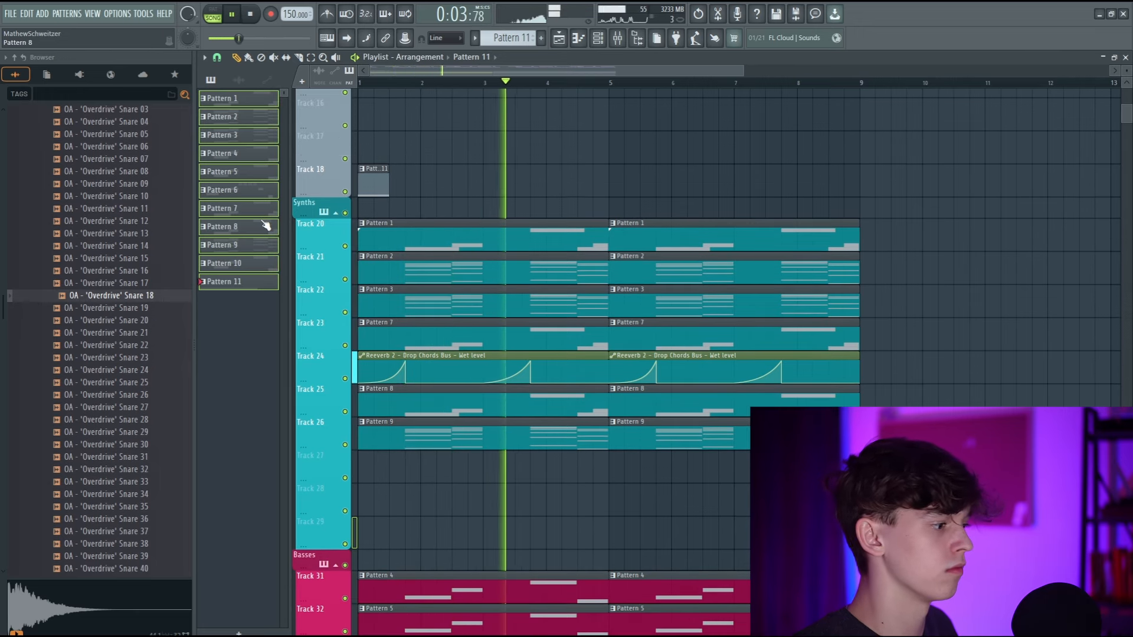
scroll(751, 379, down, 5)
scroll(685, 387, up, 3)
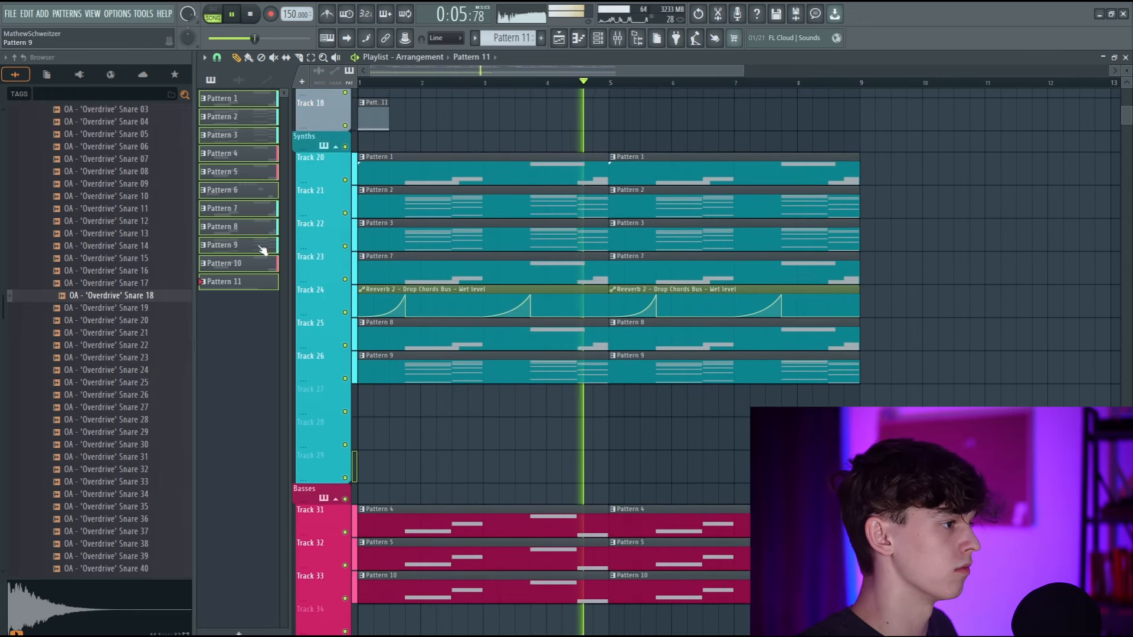
key(space)
Transpose the selected patterns once more and play the song from the start.
right_click(250, 229)
click(293, 348)
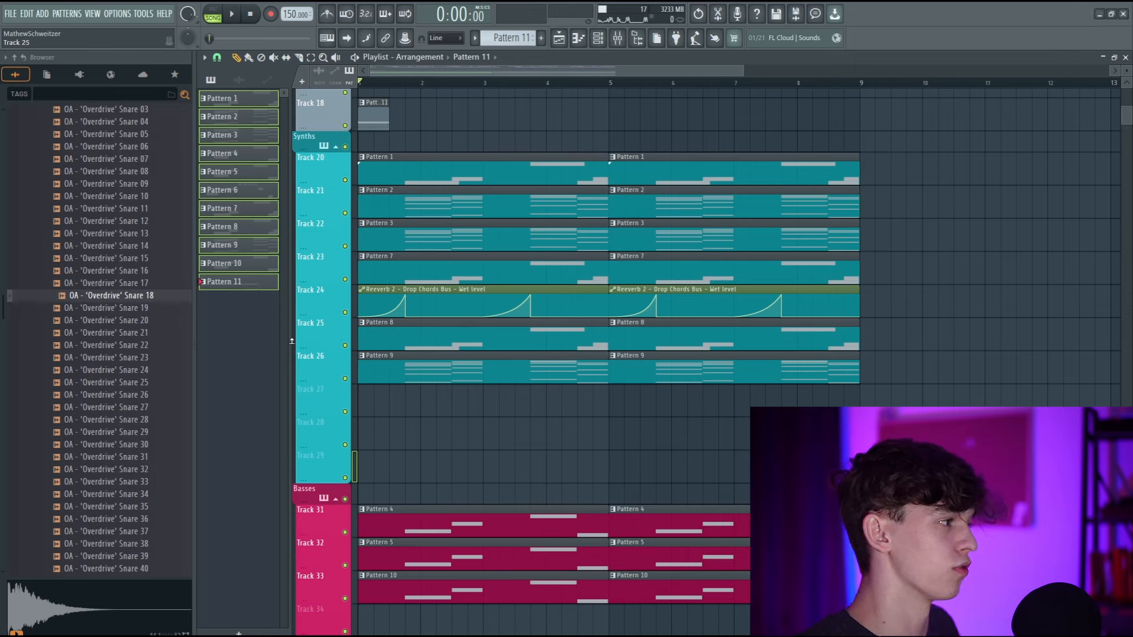
key(space)
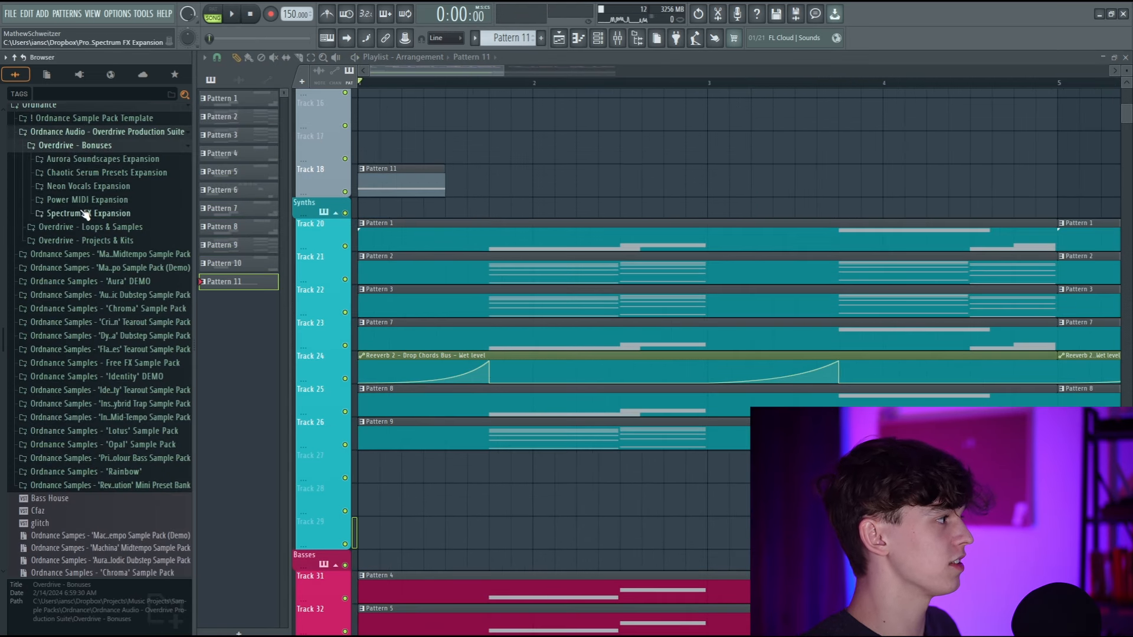
Add OA - 'Spectrum' Laser 01 on Track 16 at 25% channel volume just before the first chord, with a copy before the second.
click(85, 214)
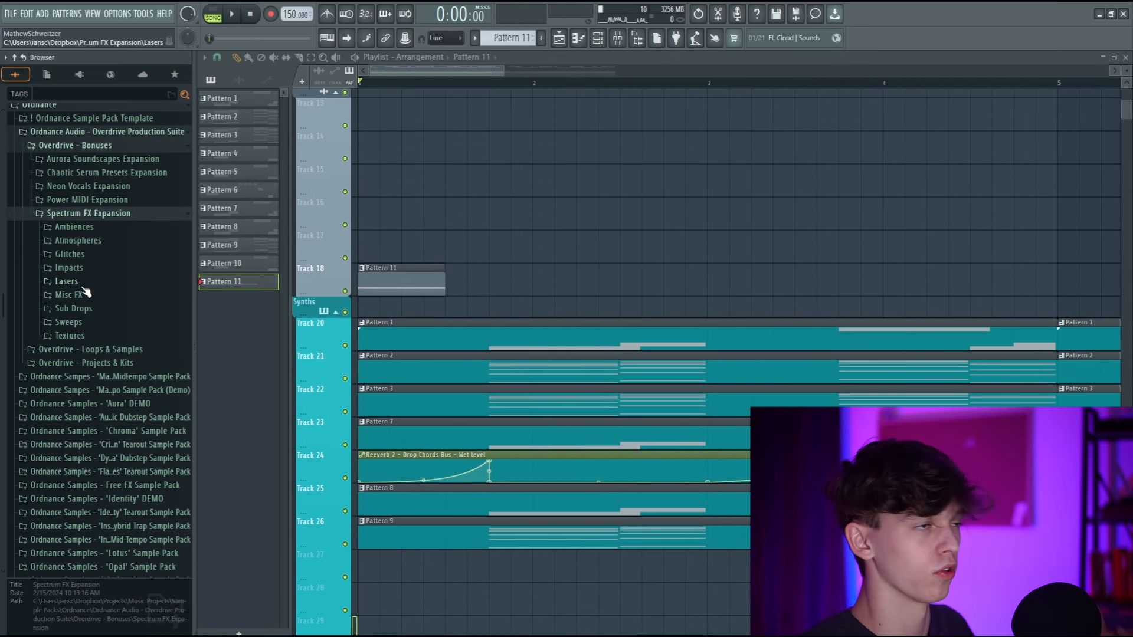
click(73, 282)
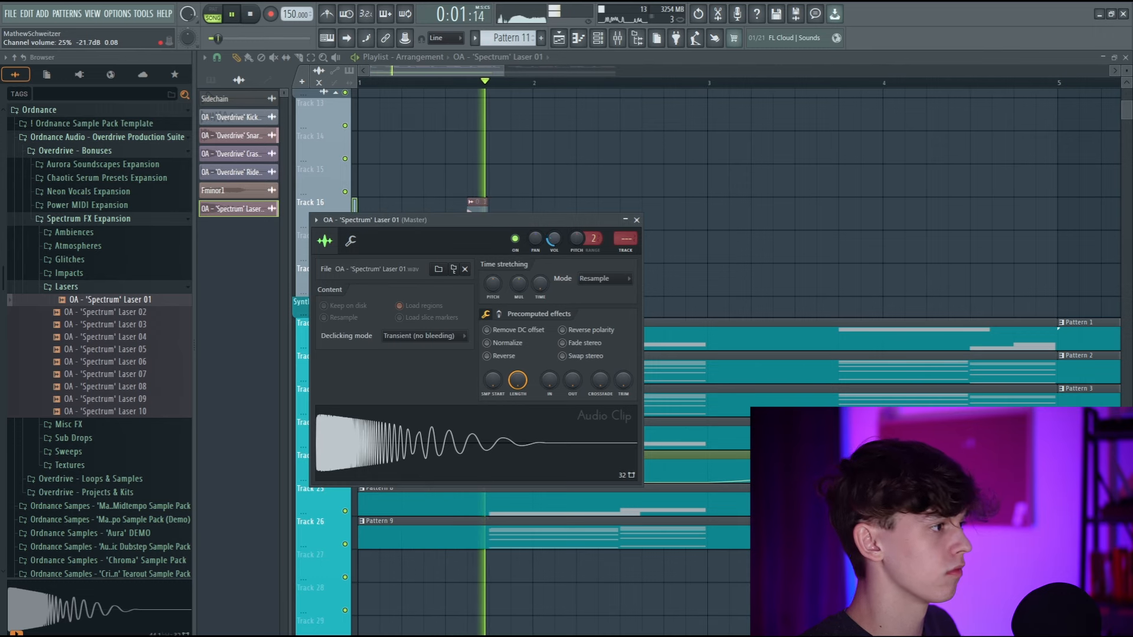
click(636, 219)
click(825, 217)
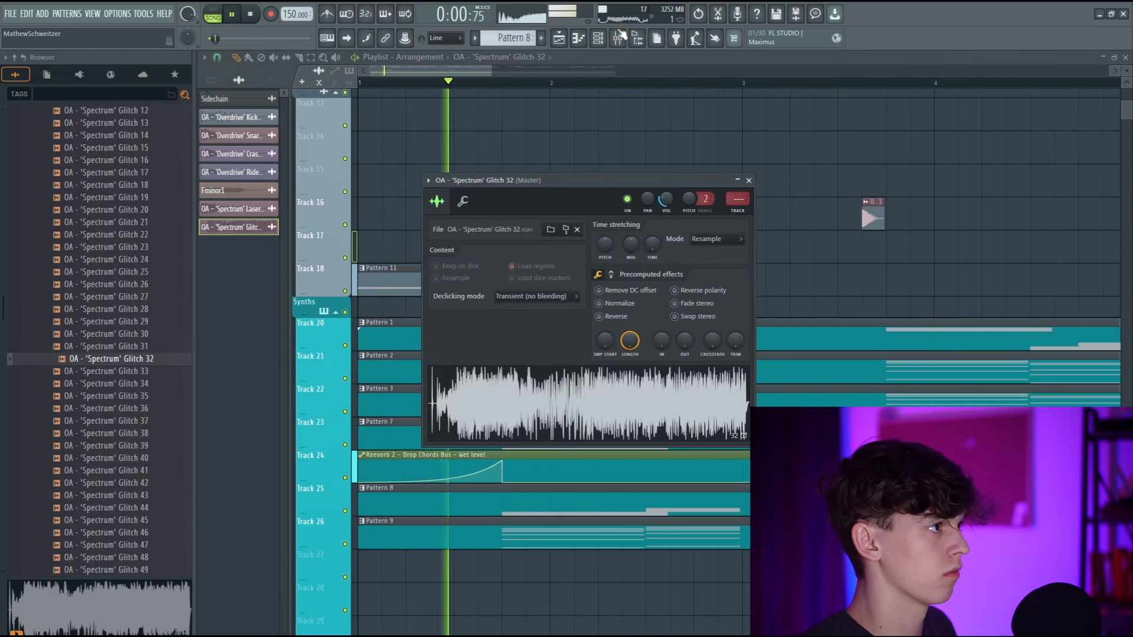
Layer the 'Spectrum' Glitch 32 and Misc FX clips on Tracks 14, 15 and 17 before the first chord and audition the soloed effects.
click(617, 39)
click(597, 38)
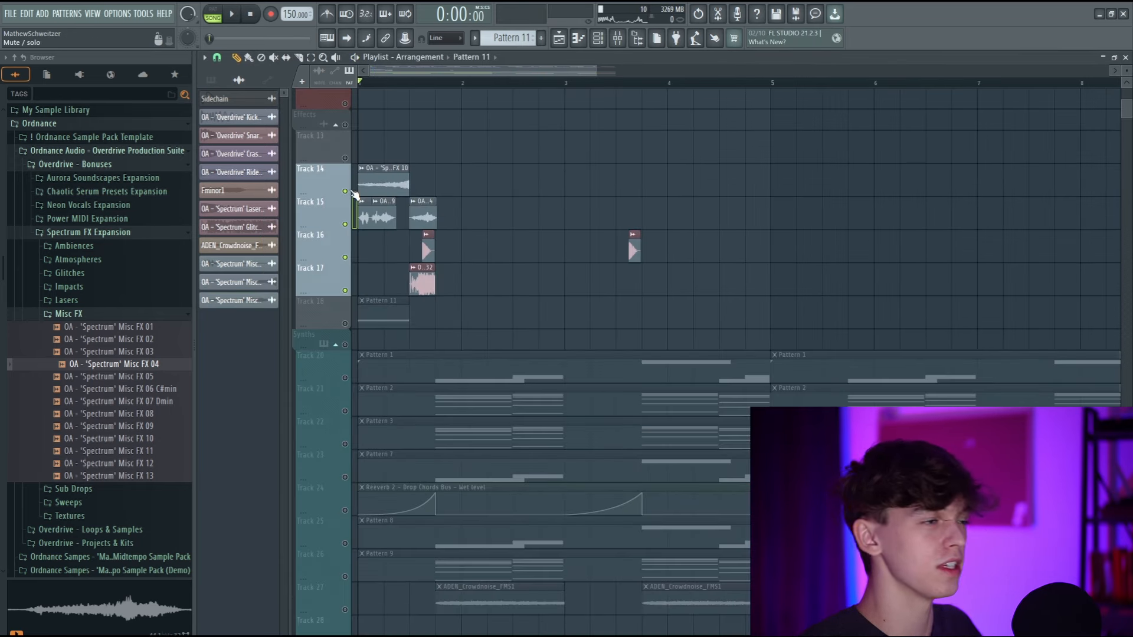
key(space)
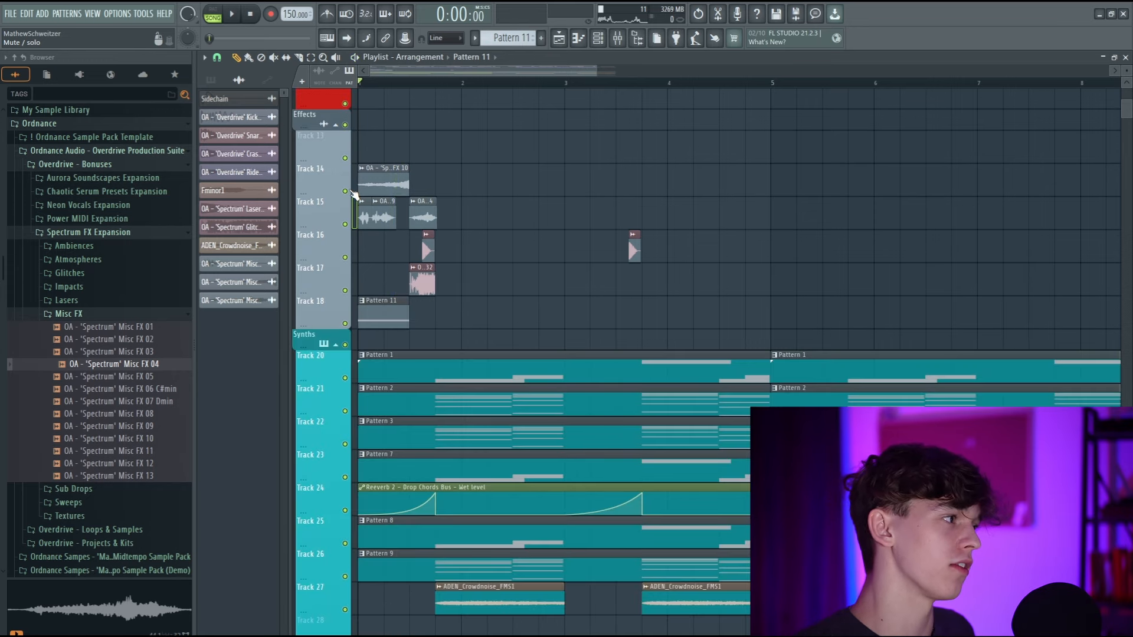
Play the full arrangement with all tracks active and look over the effects, synth and bass tracks, collapsing the Misc FX folder.
key(space)
scroll(527, 250, up, 1)
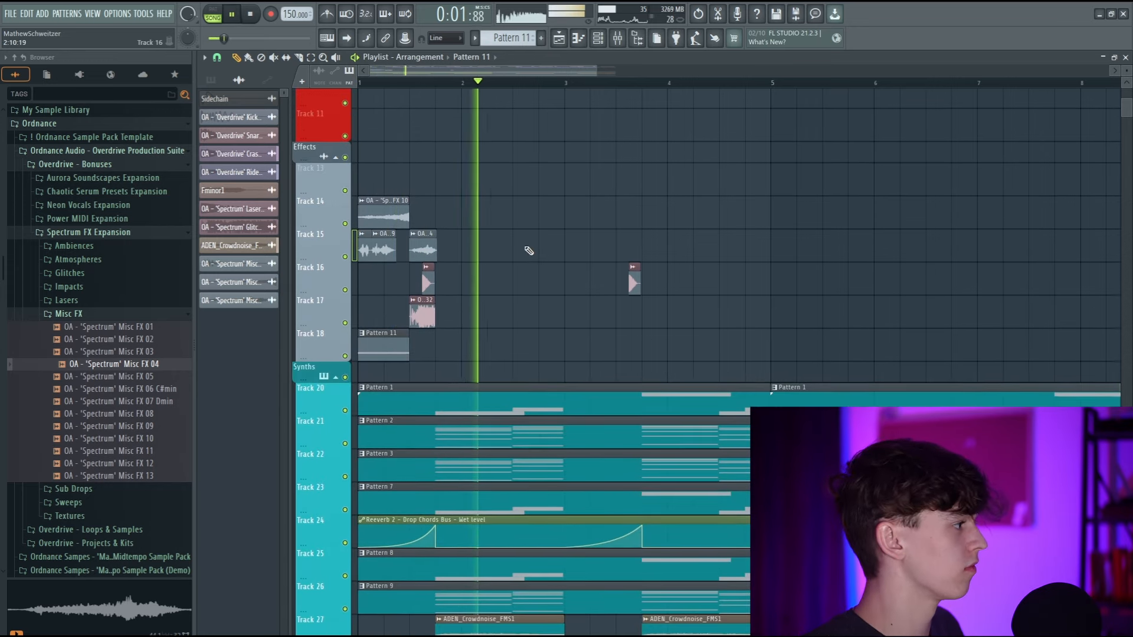
click(157, 314)
scroll(630, 416, down, 7)
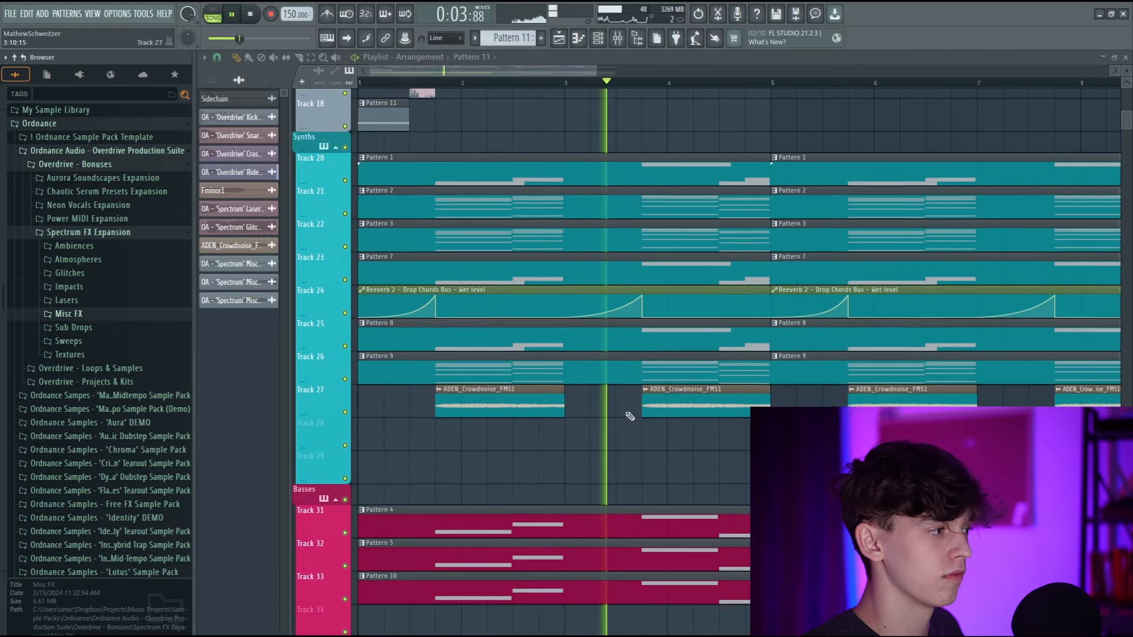
scroll(629, 416, down, 4)
ctrl+scroll(531, 366, down, 2)
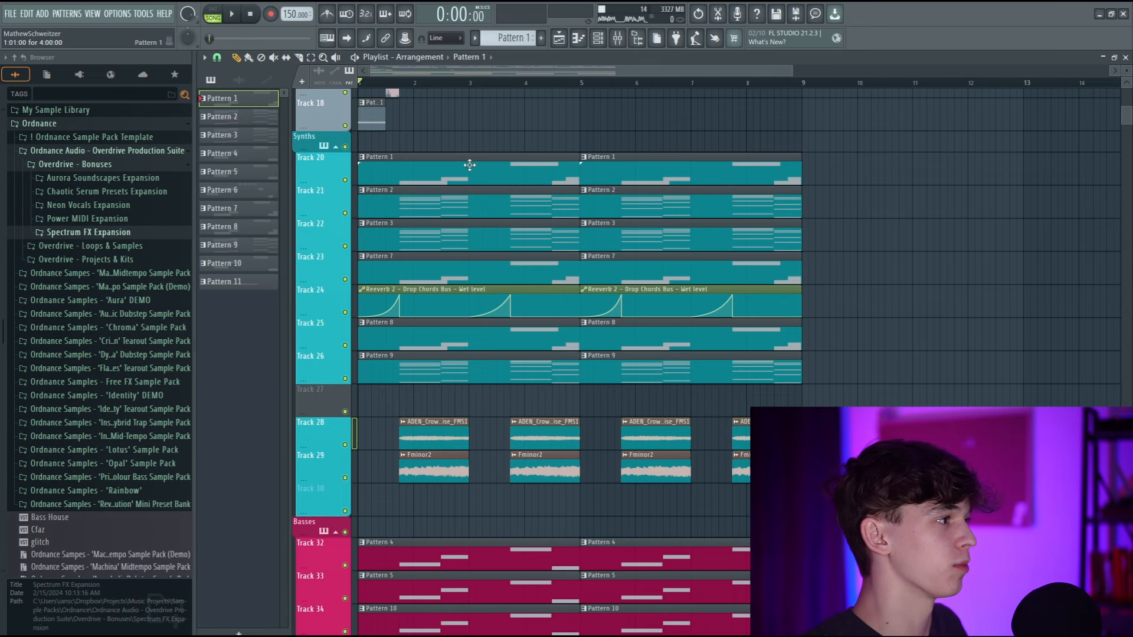
Shape the Serum #7 pitch bend automation on Track 27 into a dip at the first chord followed by a fast curved rise.
scroll(413, 136, down, 2)
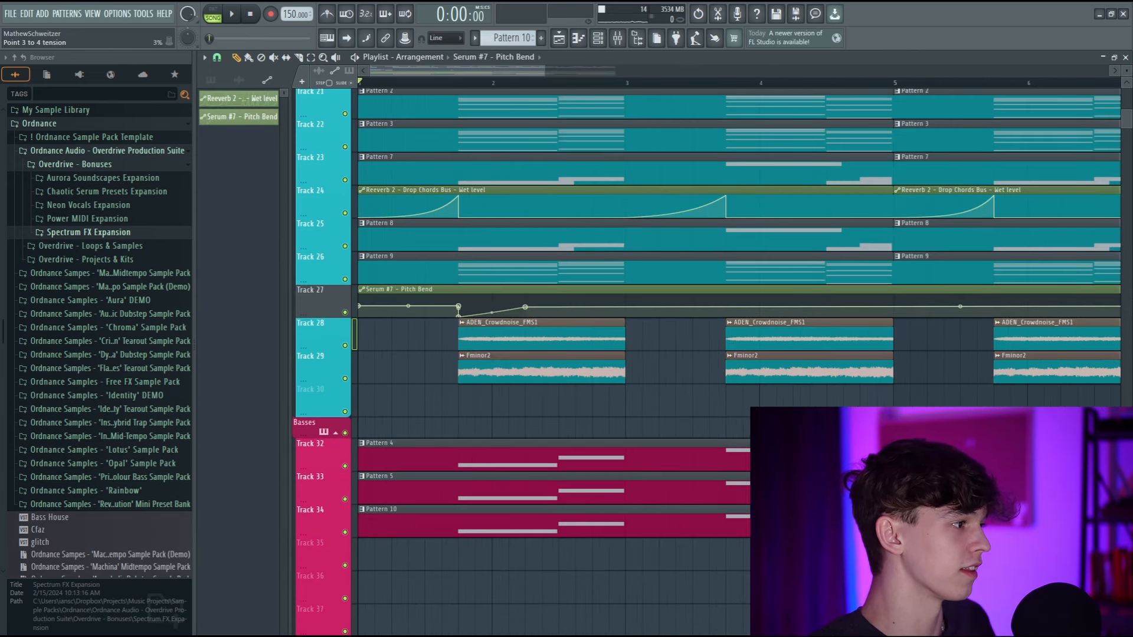
right_click(458, 307)
click(531, 506)
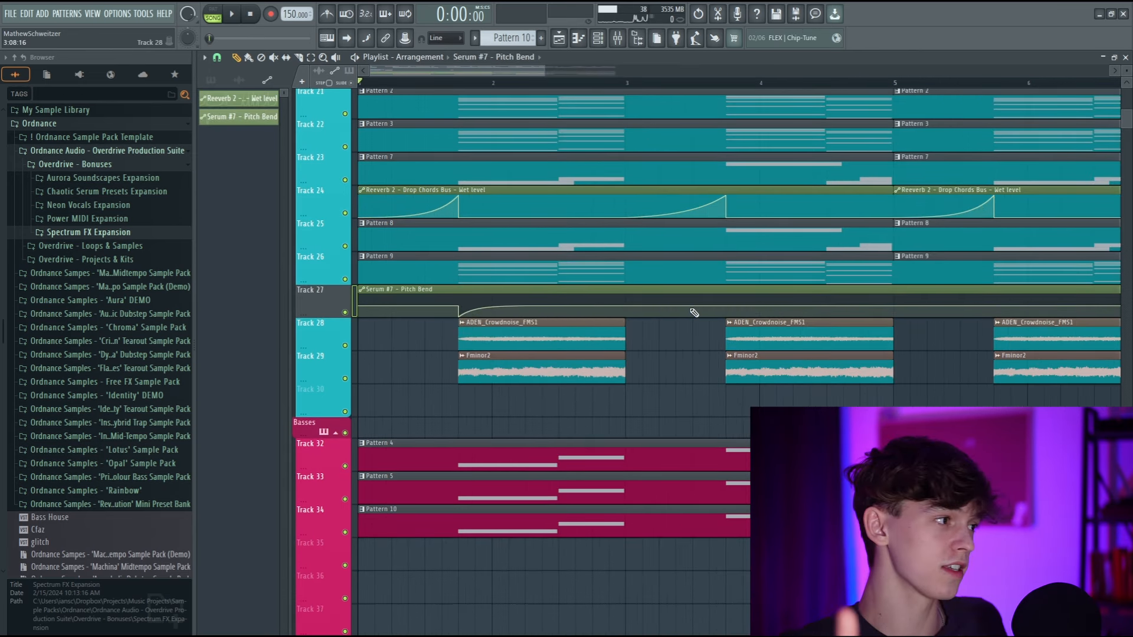
Play the arrangement to check the pitch bend slide together with the effects clips and varied patterns, and stop playback.
key(space)
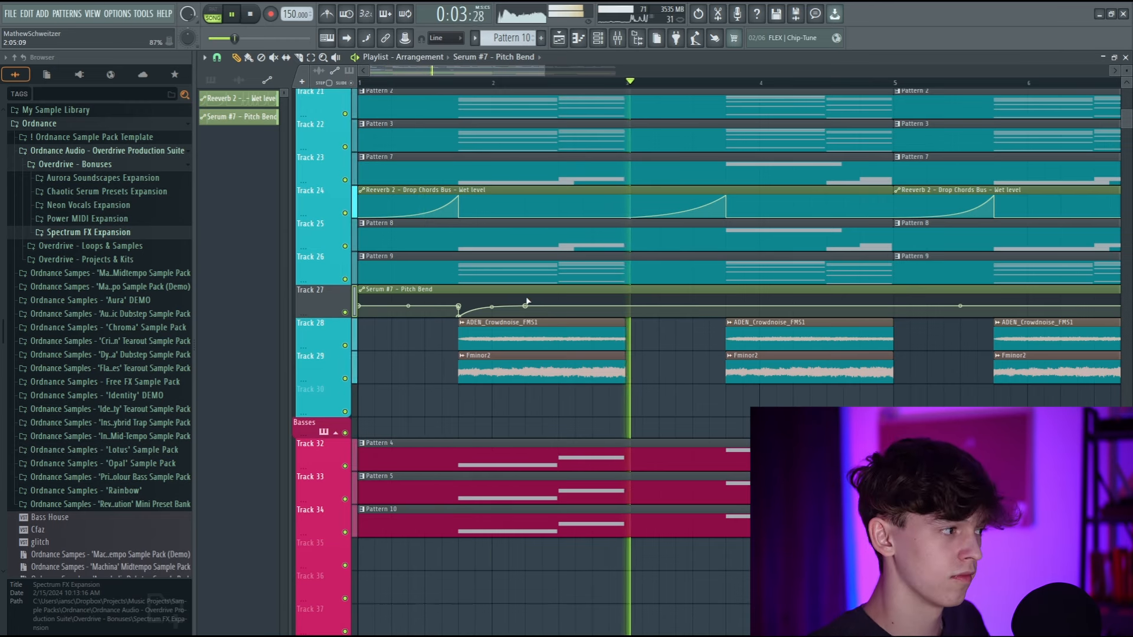
key(space)
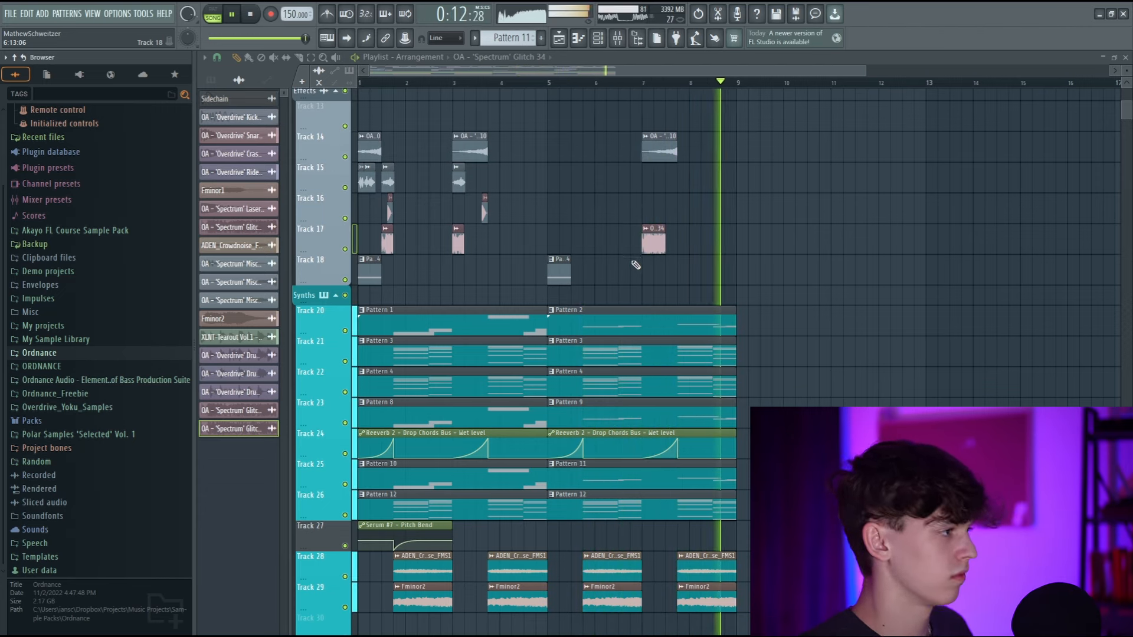
key(space)
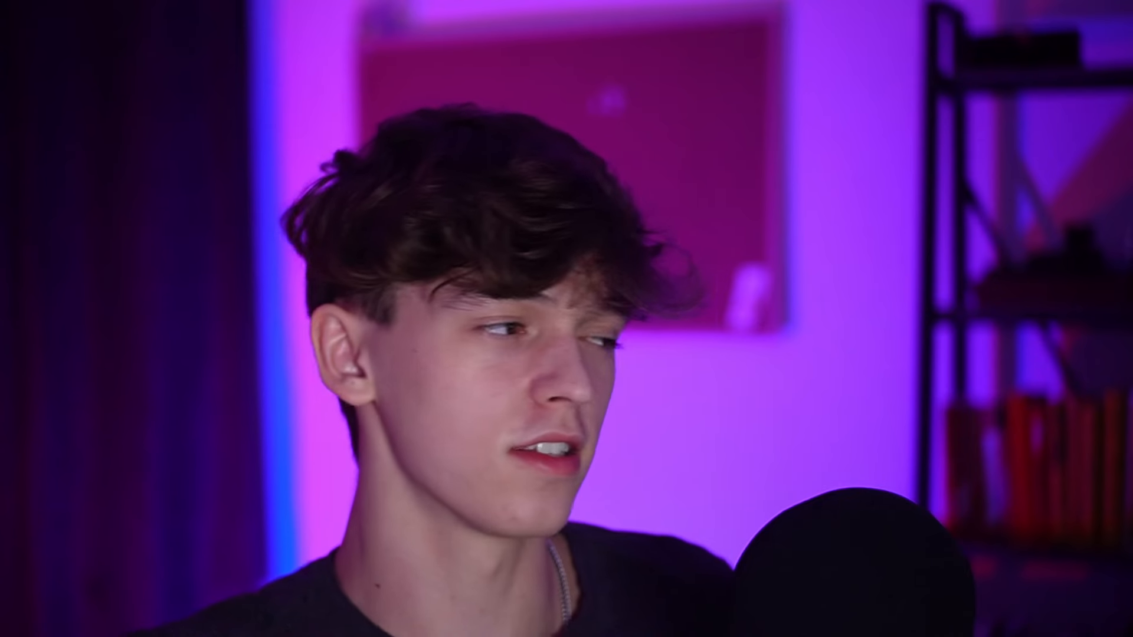